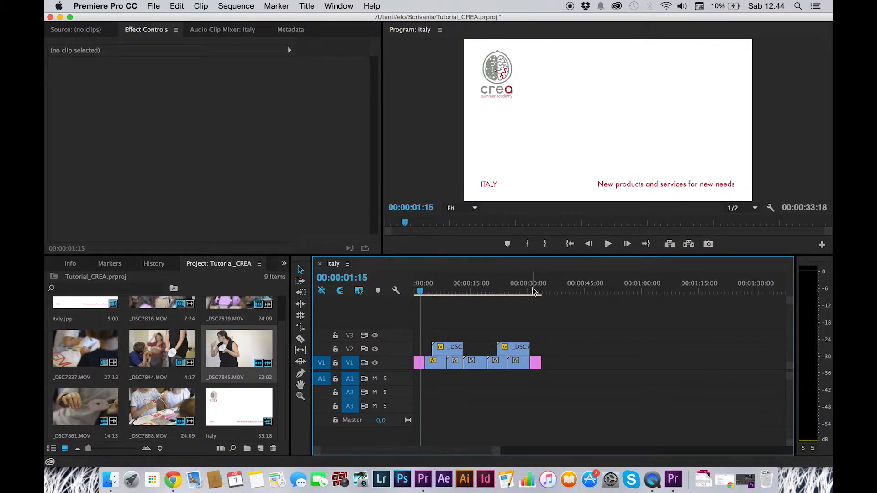
Scrub between the closing and opening Italy cards in the sequence and check the opening card's clip duration.
drag(417, 291, 535, 293)
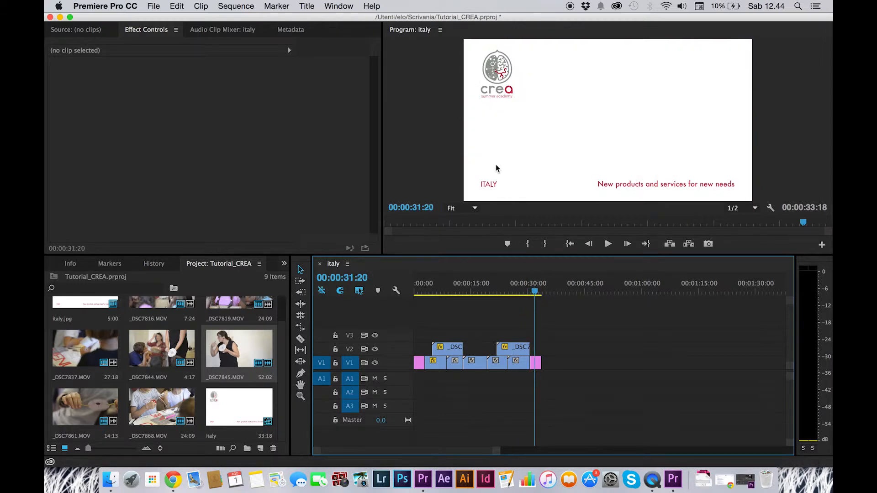
drag(424, 291, 420, 292)
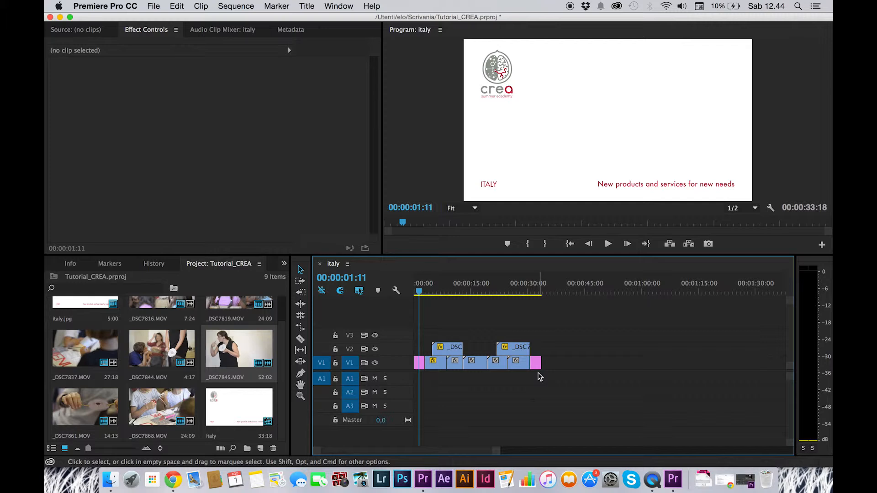
click(417, 367)
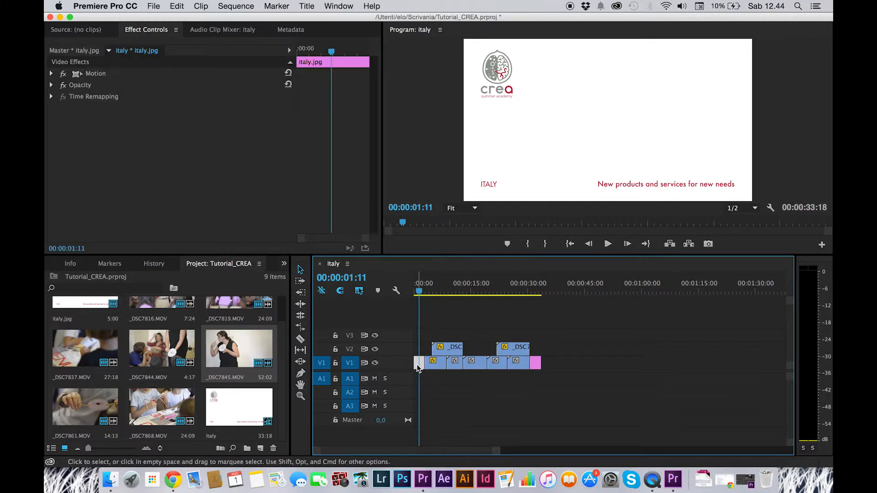
right_click(419, 366)
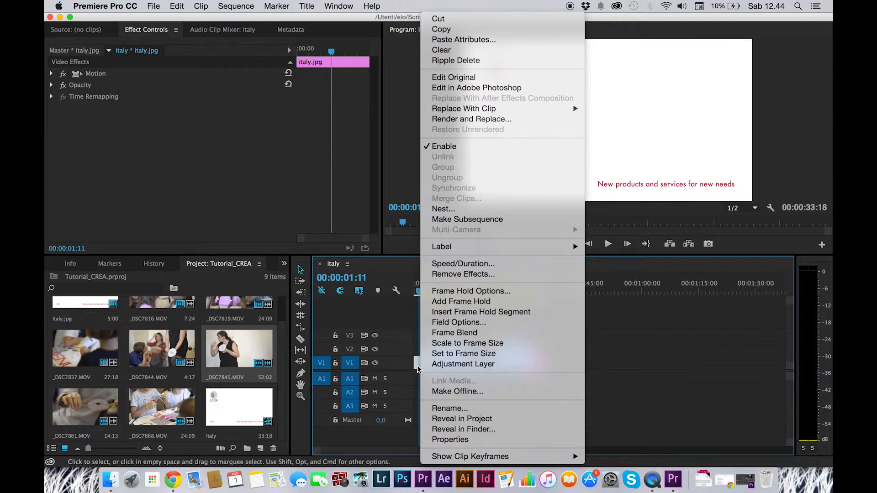
click(488, 264)
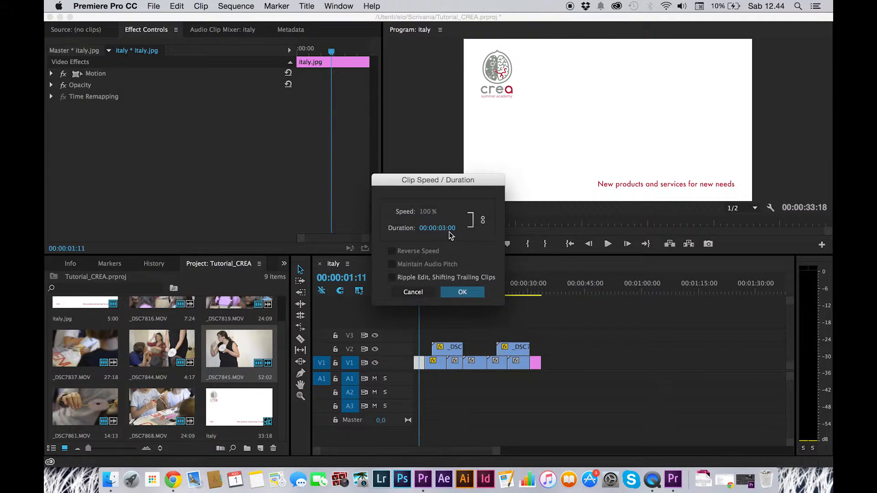
click(461, 291)
Check the clip duration of the closing Italy card at the end of the sequence.
click(536, 364)
right_click(537, 363)
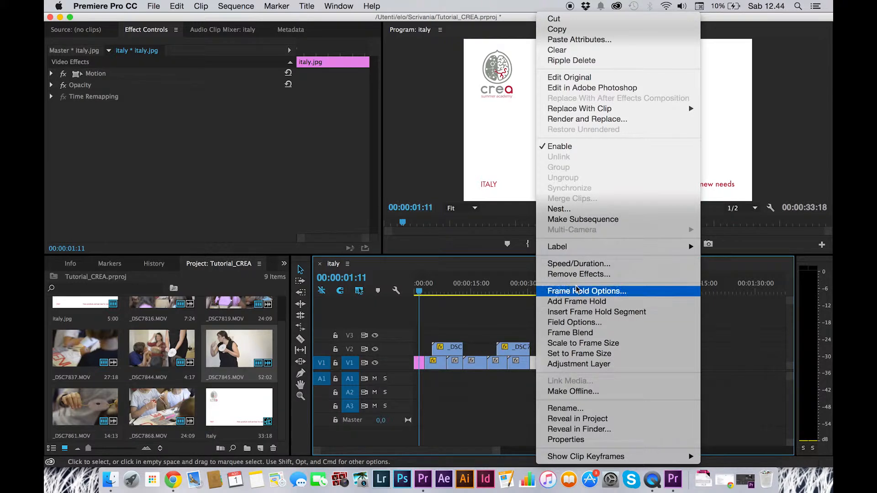
click(579, 264)
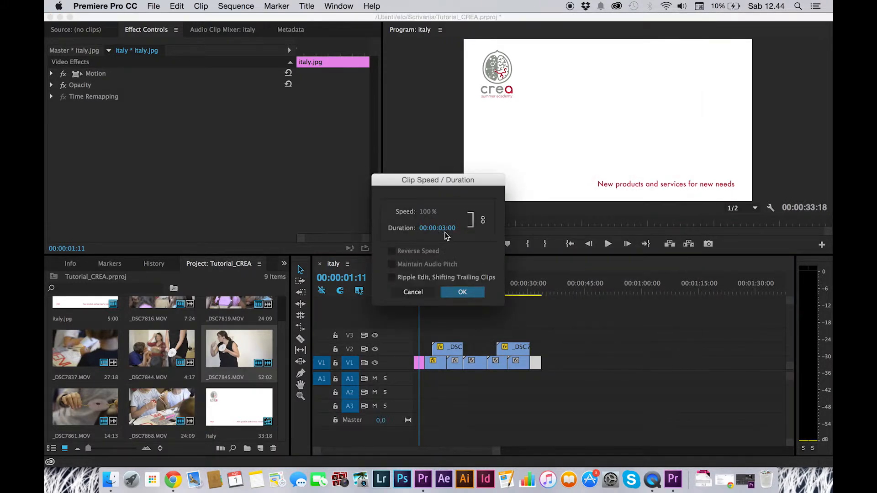
click(461, 293)
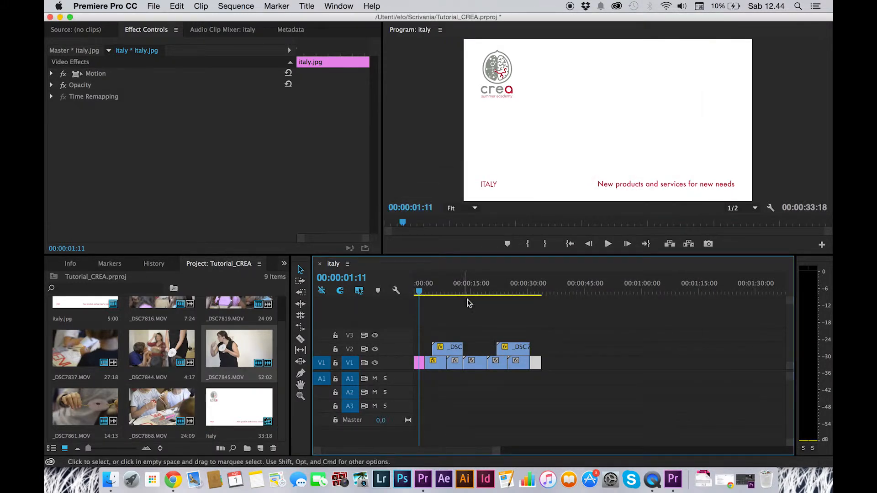
Set the duration of the closing Italy card to 00:00:05:00.
right_click(537, 363)
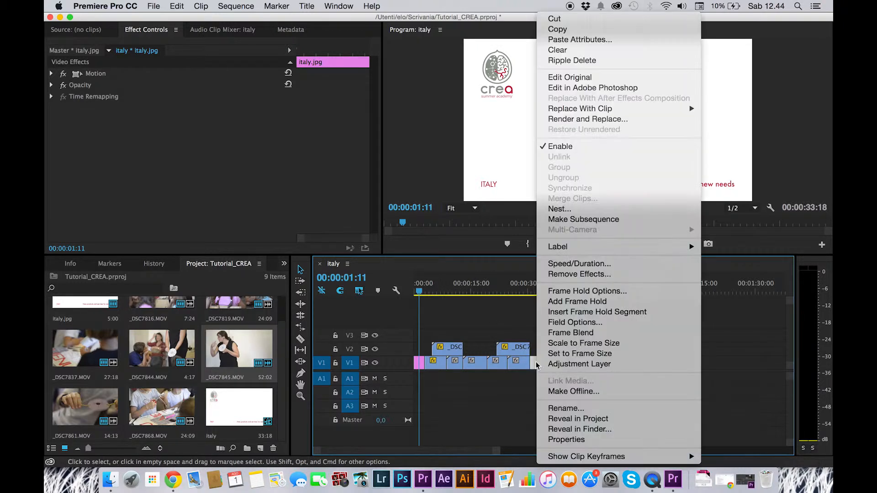
click(561, 264)
click(438, 228)
click(447, 228)
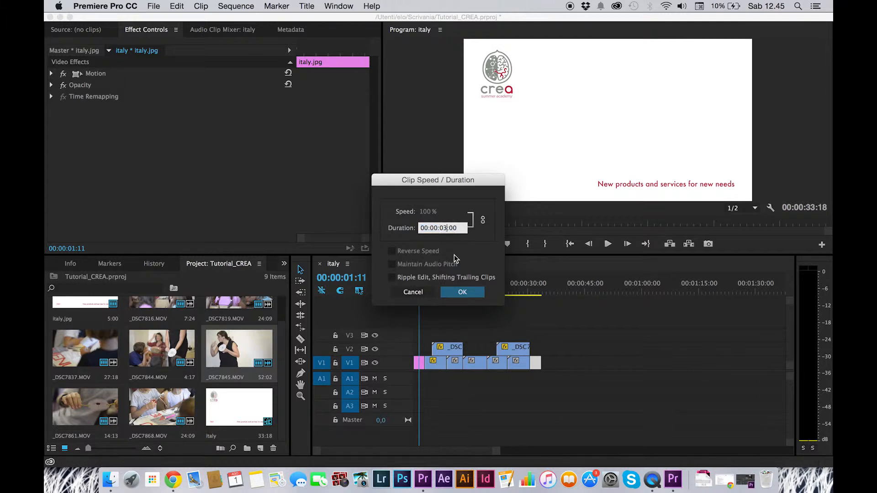
key(Return)
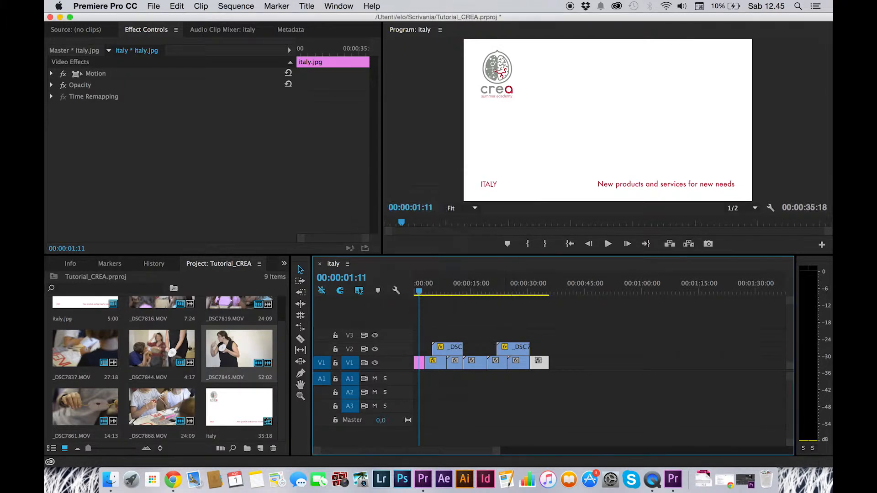
Set the closing Italy card's duration to 00:00:03:00.
click(536, 370)
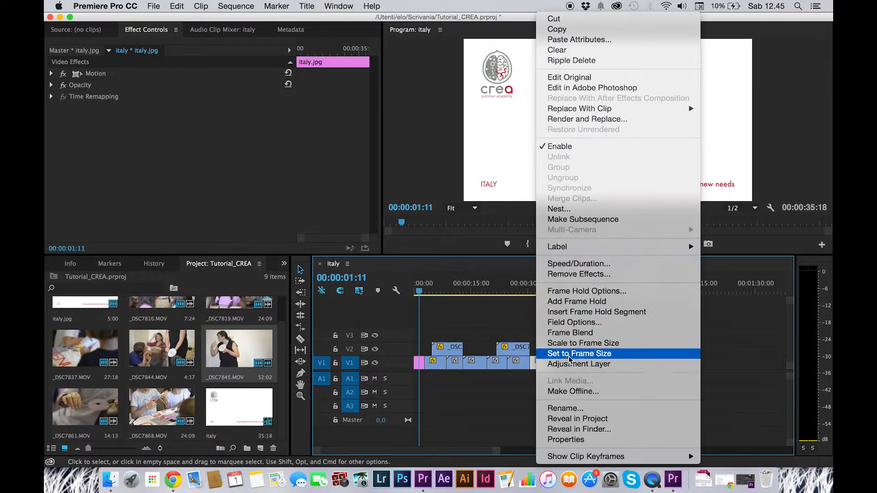
click(582, 269)
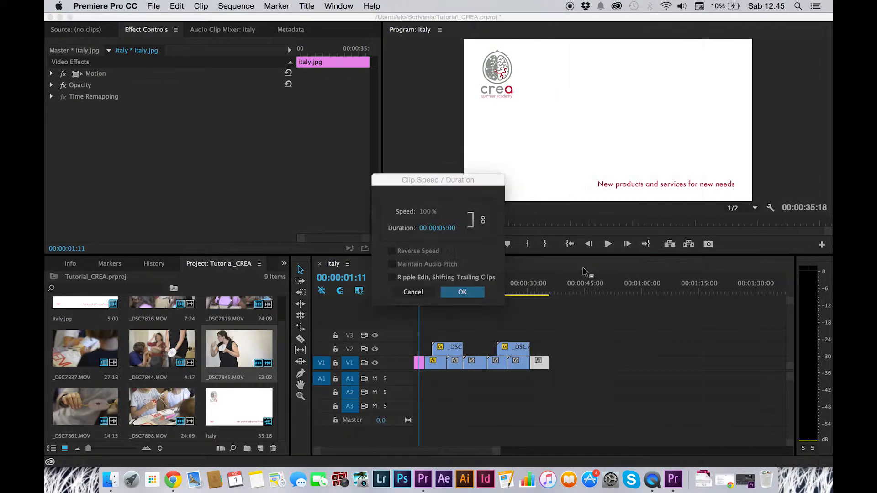
click(446, 228)
click(445, 227)
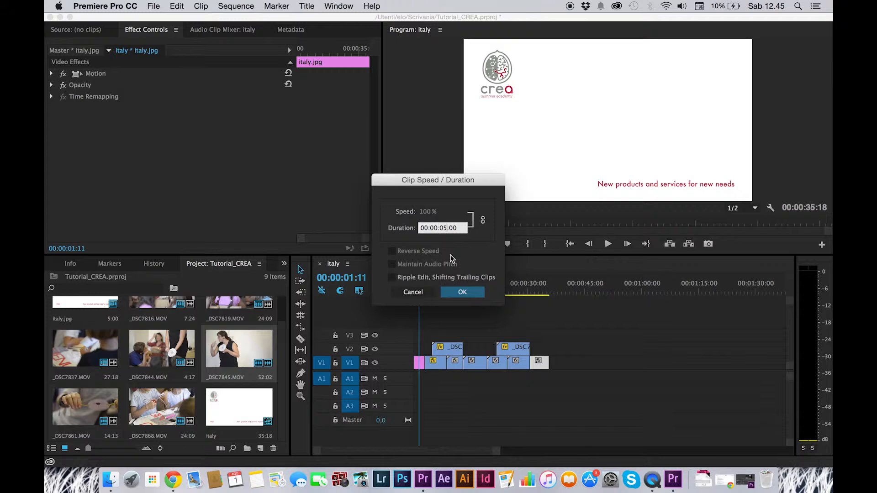
text(3)
key(Return)
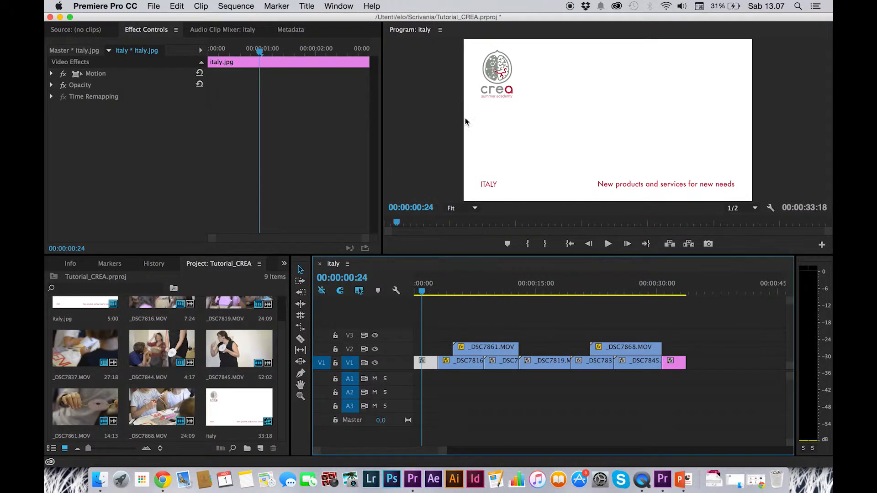
Scrub to the closing Italy card and back, placing the playhead at 00:00:01:00 over the opening card.
drag(421, 294, 670, 290)
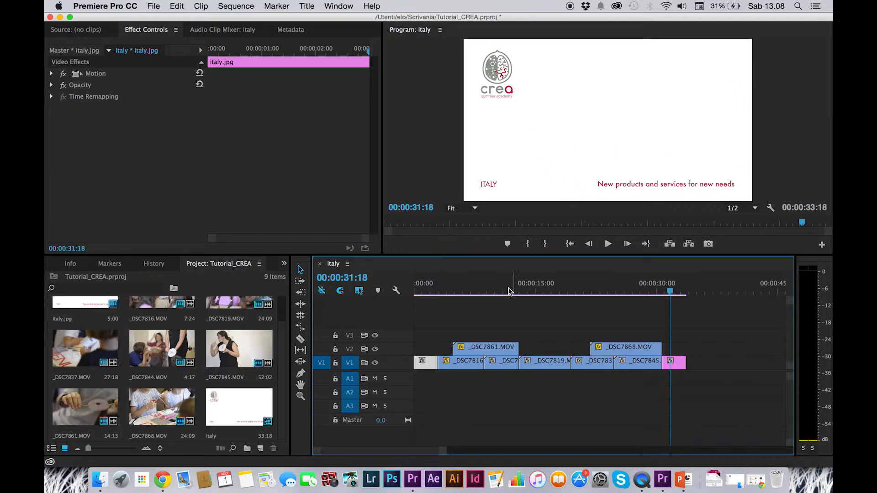
click(428, 290)
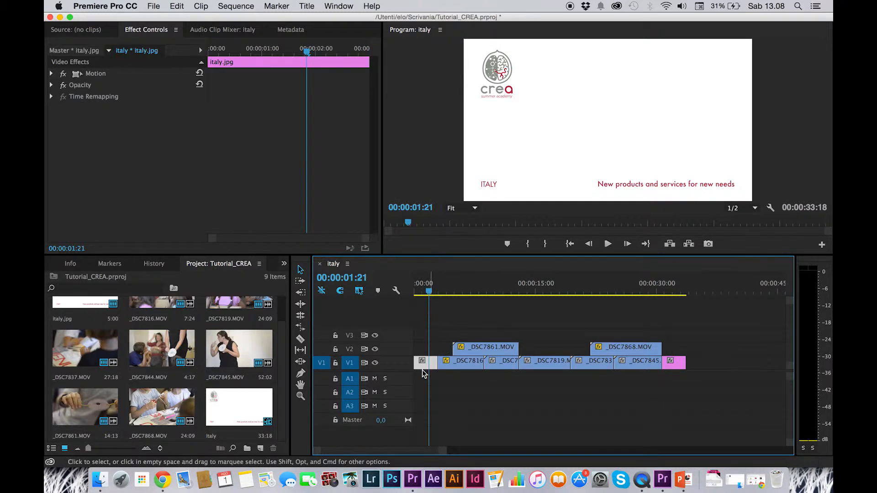
drag(428, 294, 426, 295)
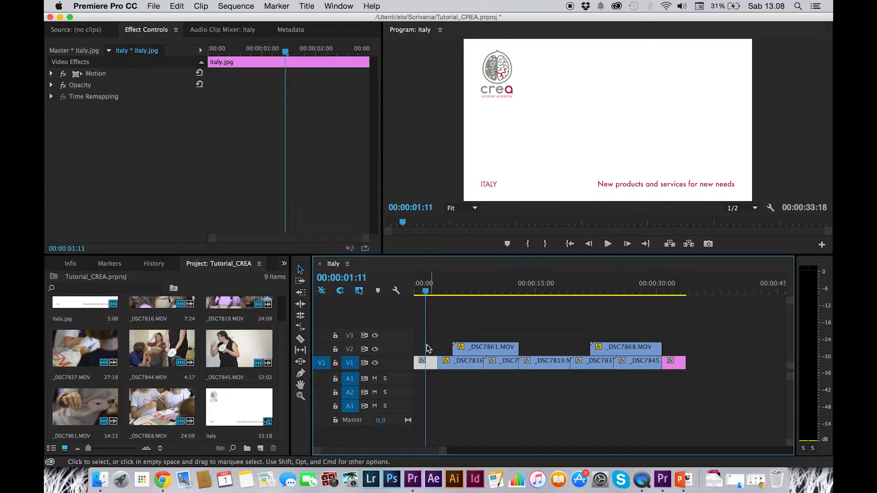
drag(425, 295, 421, 294)
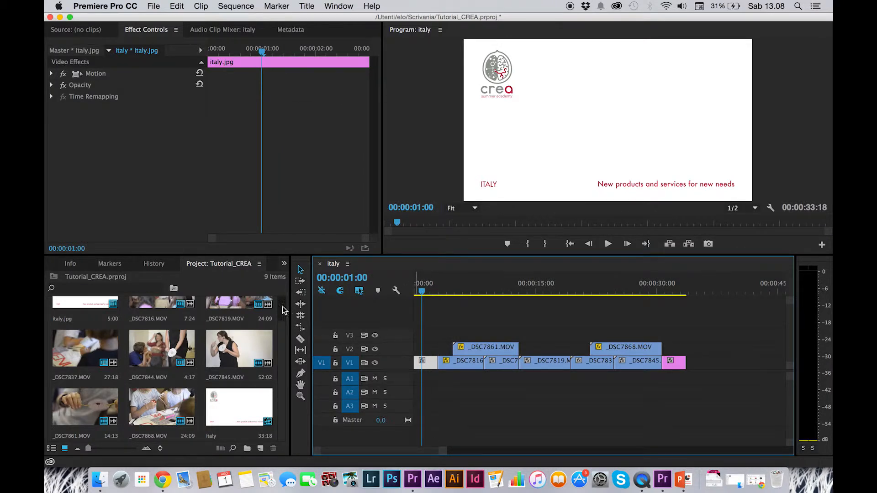
Create a new title named "opening info" with the suggested video settings.
click(154, 6)
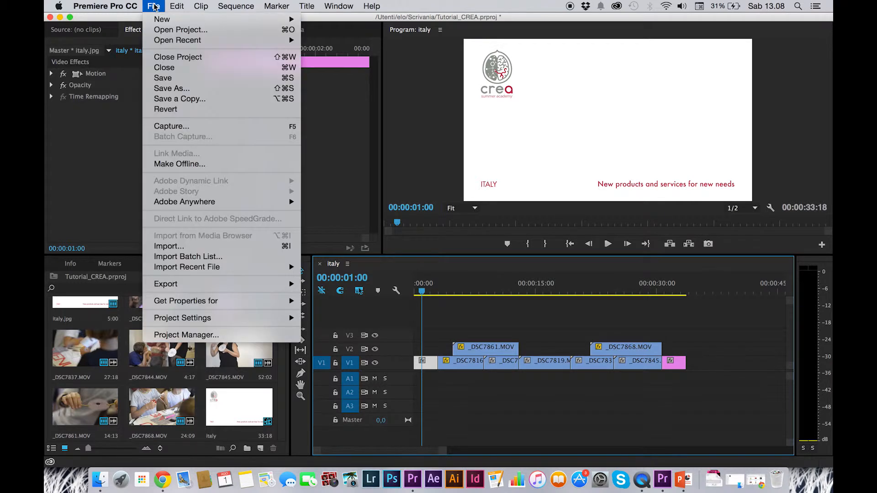
mouse_move(204, 20)
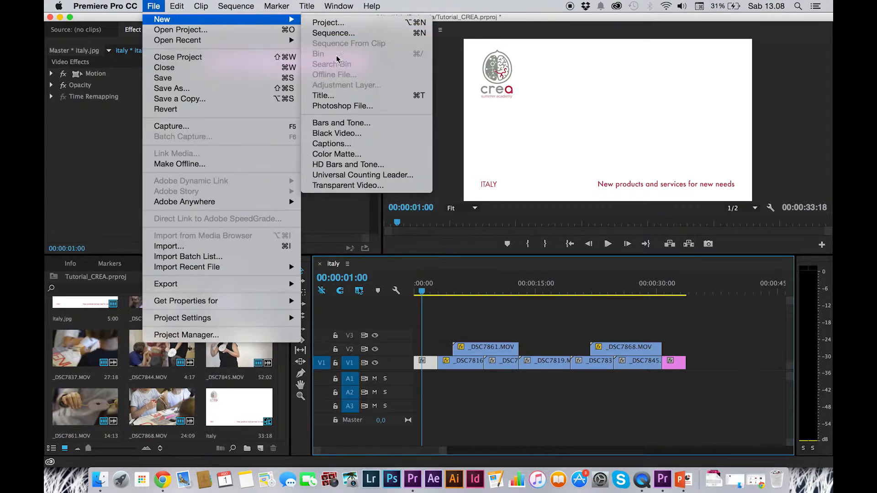
click(339, 96)
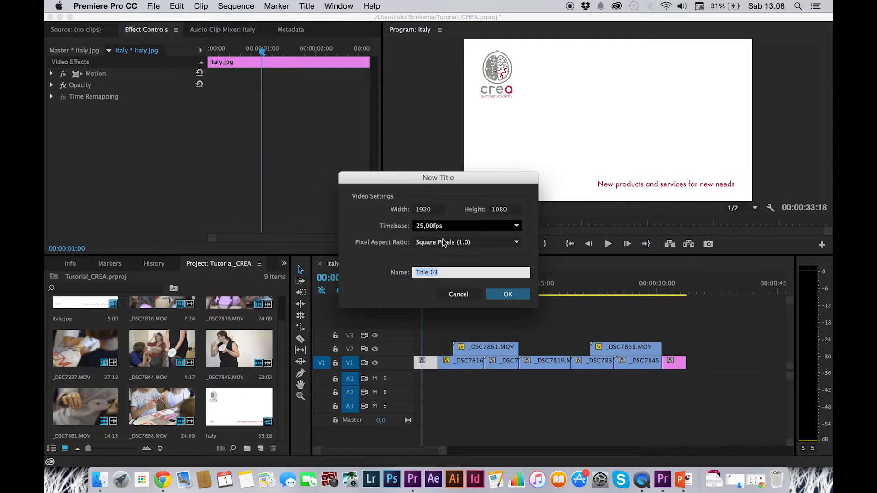
text(opening info)
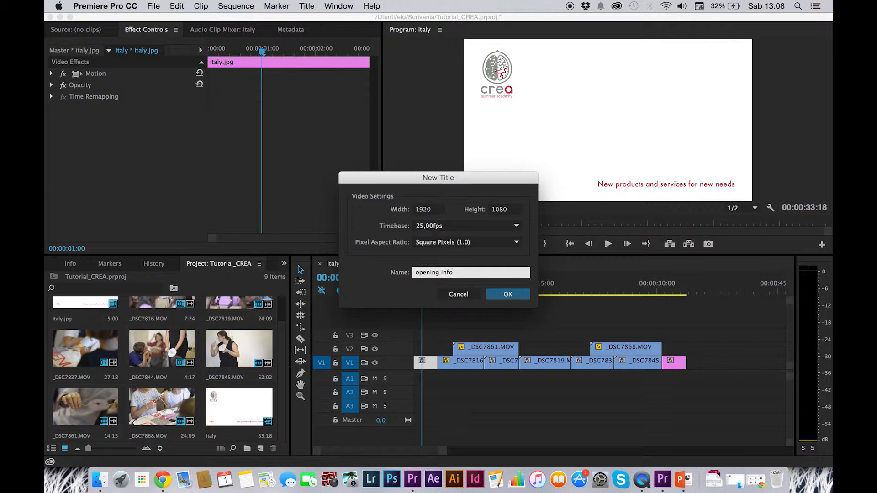
click(509, 295)
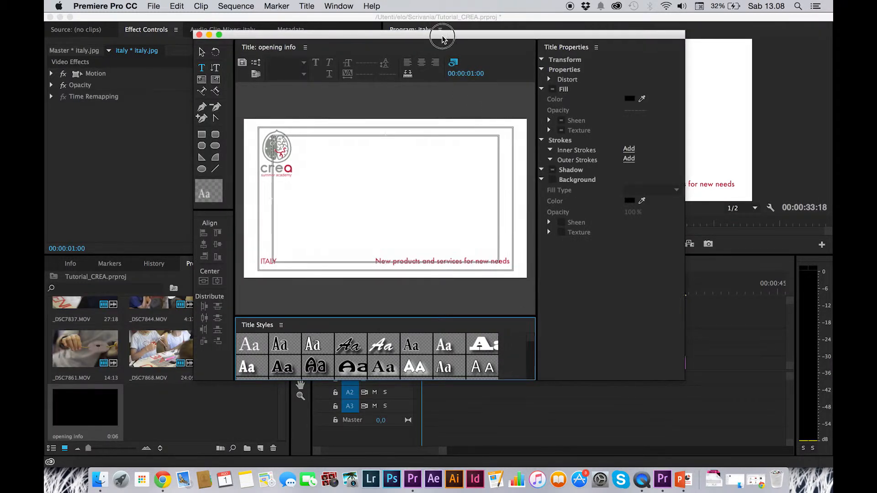
Draw a text box about 1301 wide and 751 high with the Type tool, beside the logo in the card's blank area.
drag(442, 39, 339, 39)
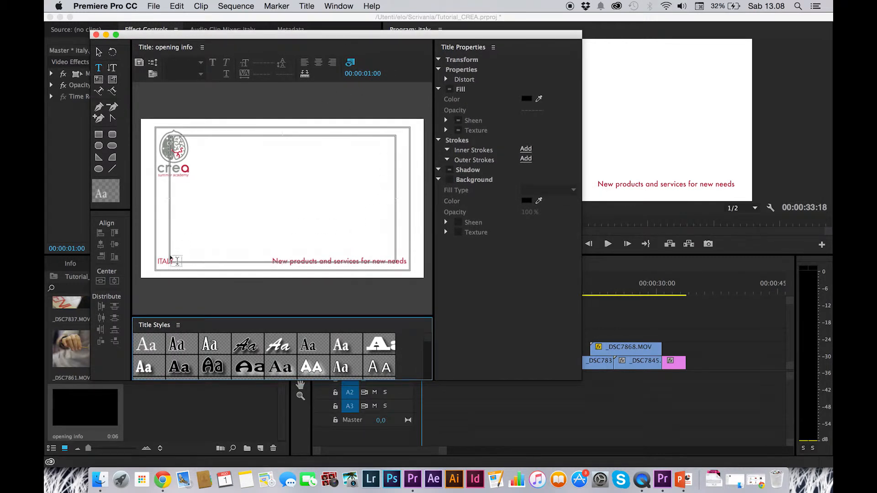
drag(402, 38, 239, 35)
drag(360, 32, 298, 32)
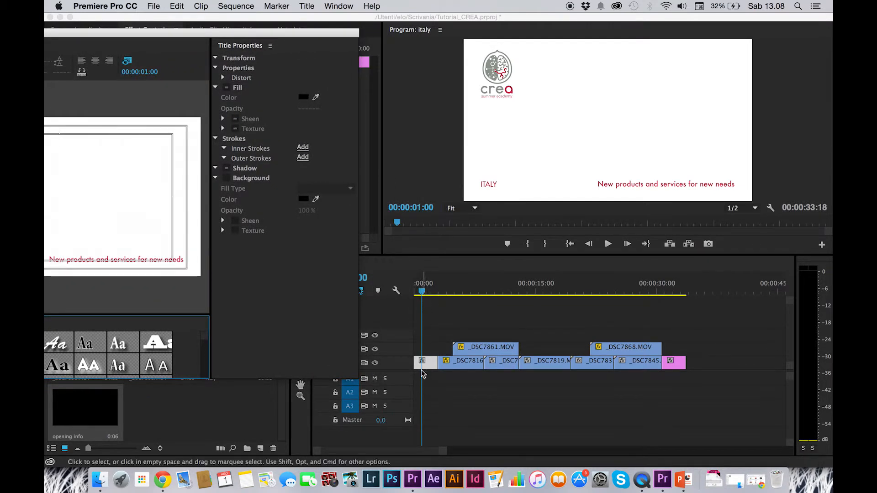
drag(148, 31, 368, 16)
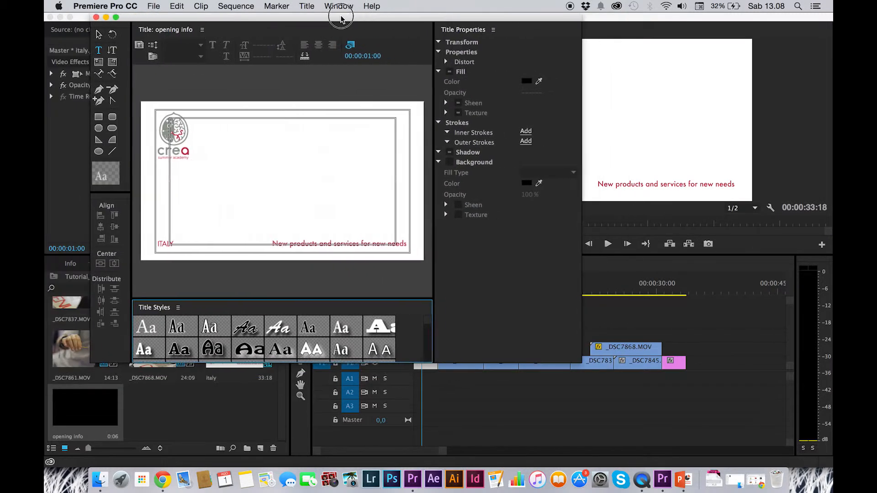
click(95, 52)
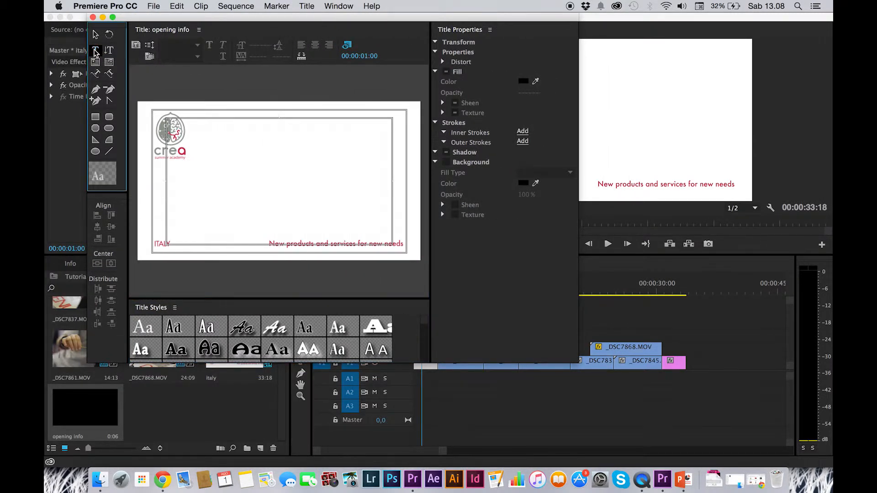
mouse_move(203, 130)
mouse_down()
mouse_move(258, 185)
mouse_move(394, 238)
mouse_up()
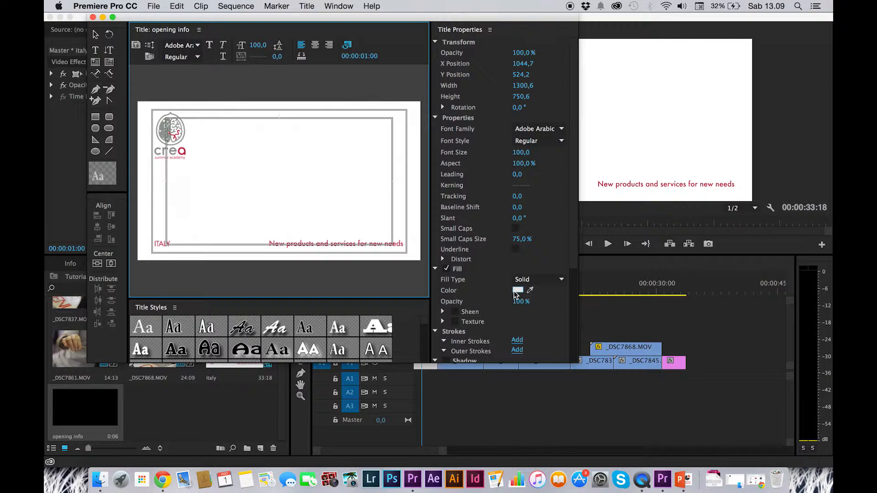
Set the title text's solid fill color to hex BC2746.
click(517, 290)
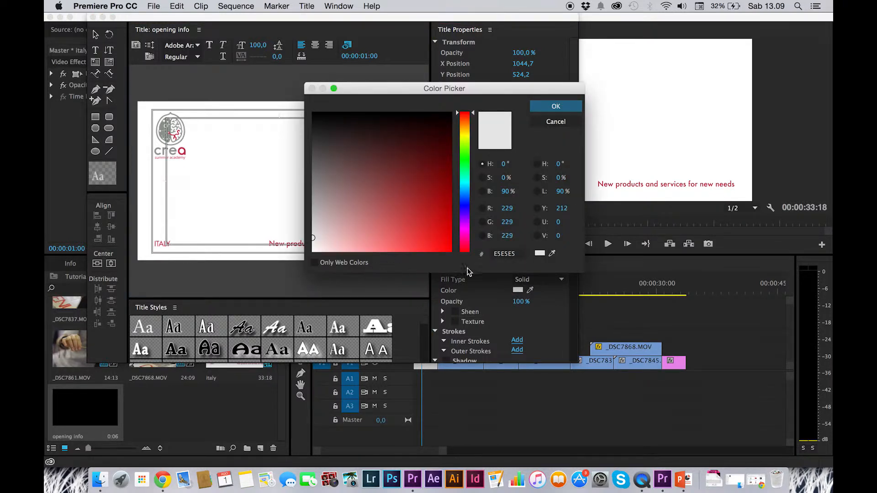
click(507, 257)
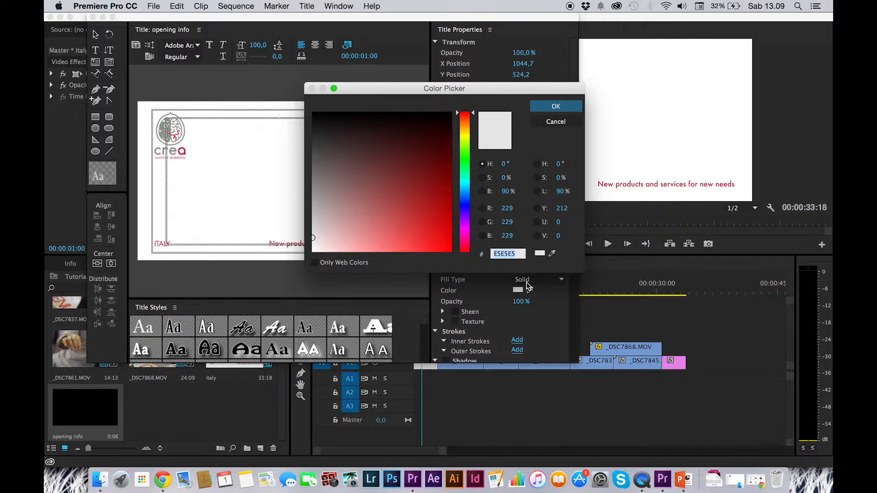
text(BC2)
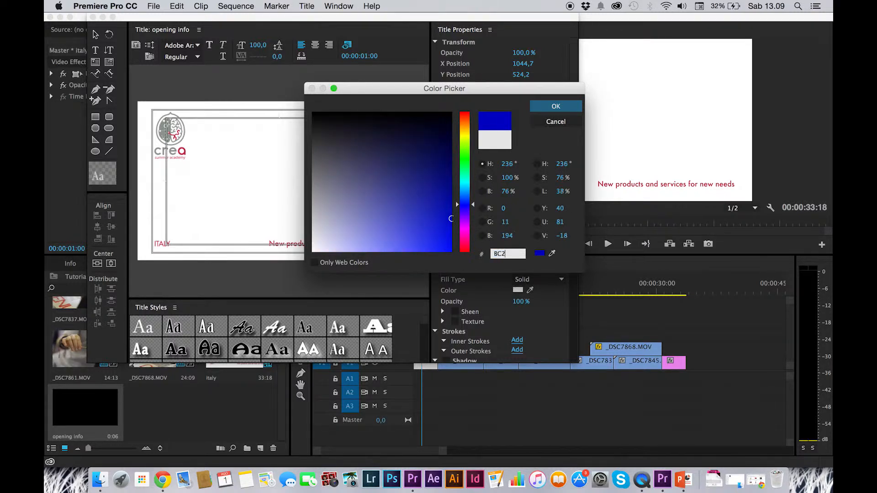
text(746)
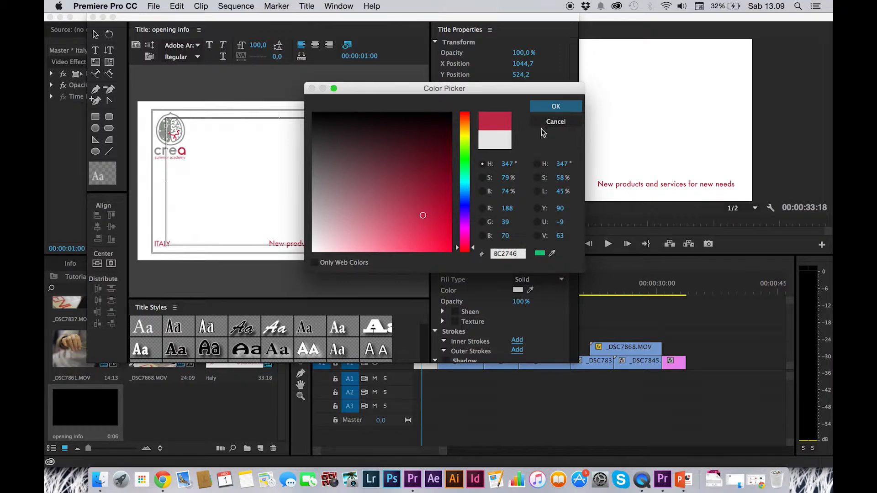
click(556, 108)
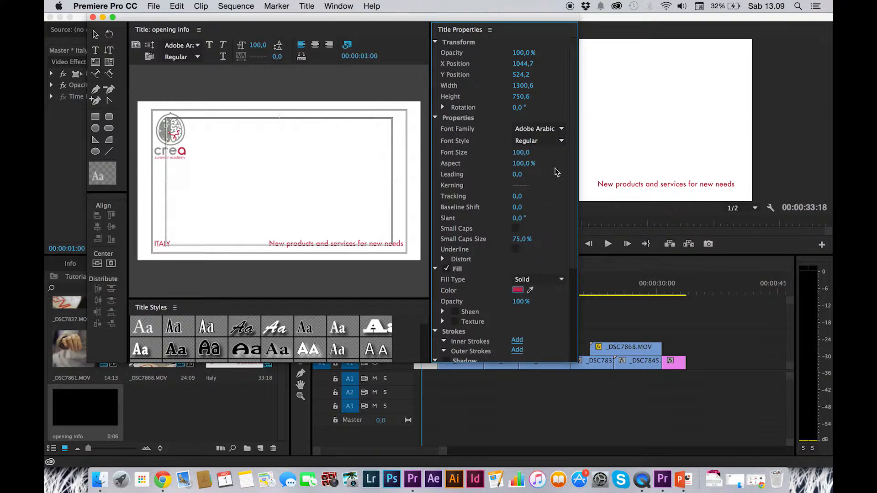
Set the title text's font family to Futura with the Medium style.
click(563, 130)
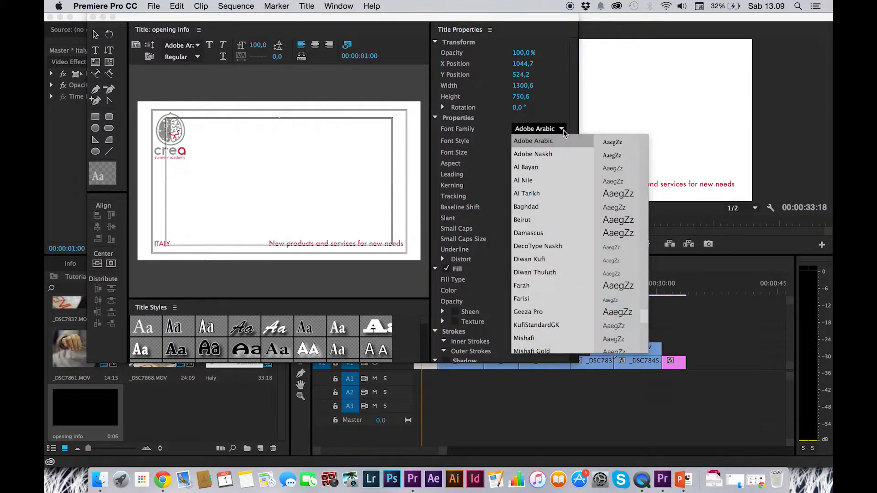
scroll(565, 190, down, 20)
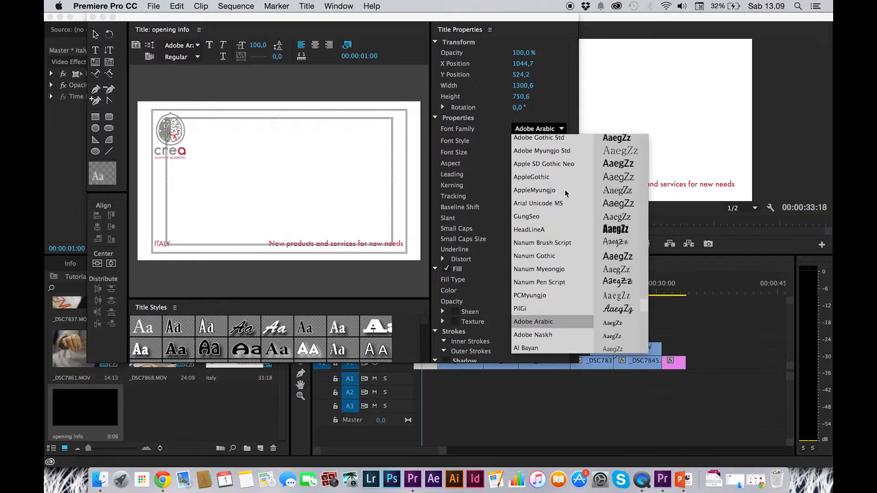
scroll(565, 194, up, 15)
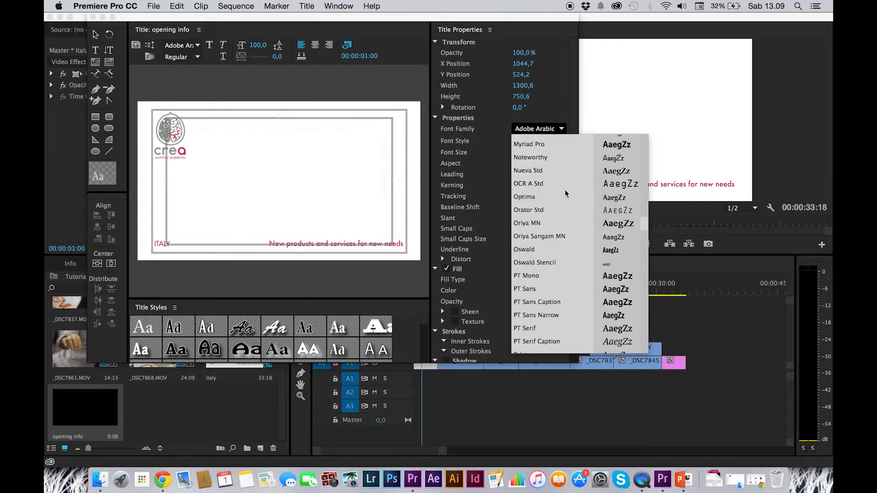
scroll(565, 195, up, 15)
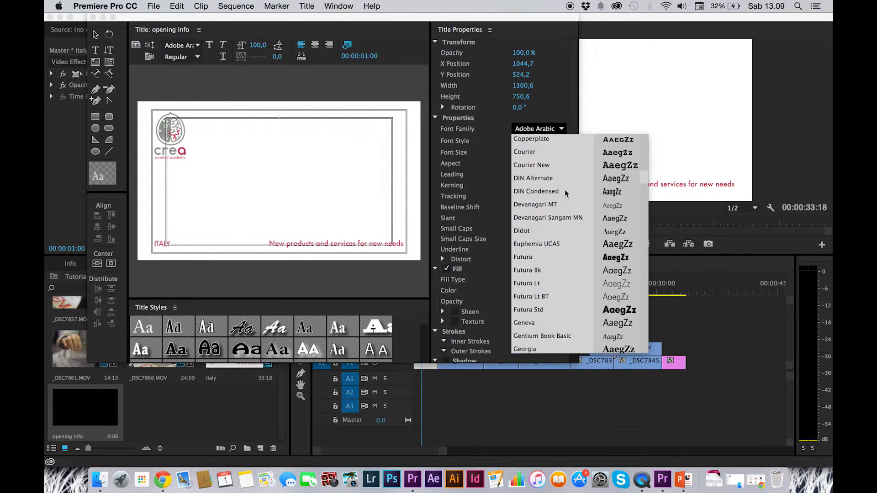
click(550, 261)
click(562, 141)
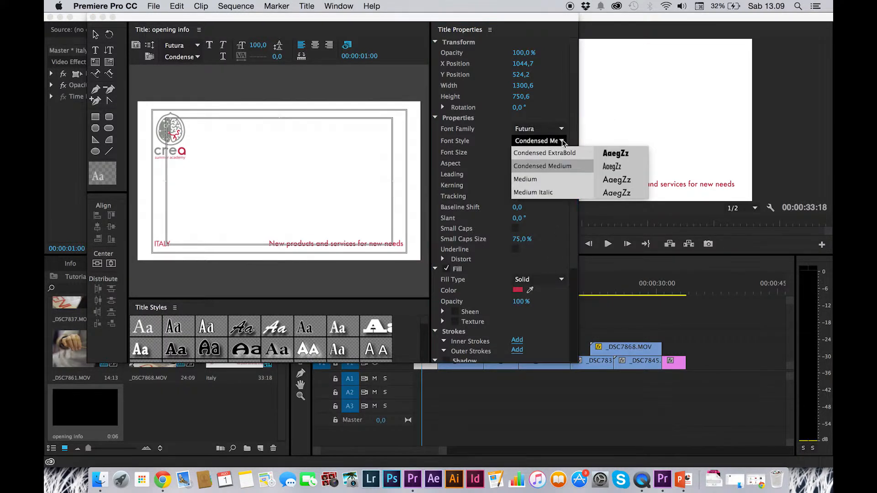
click(552, 180)
click(561, 141)
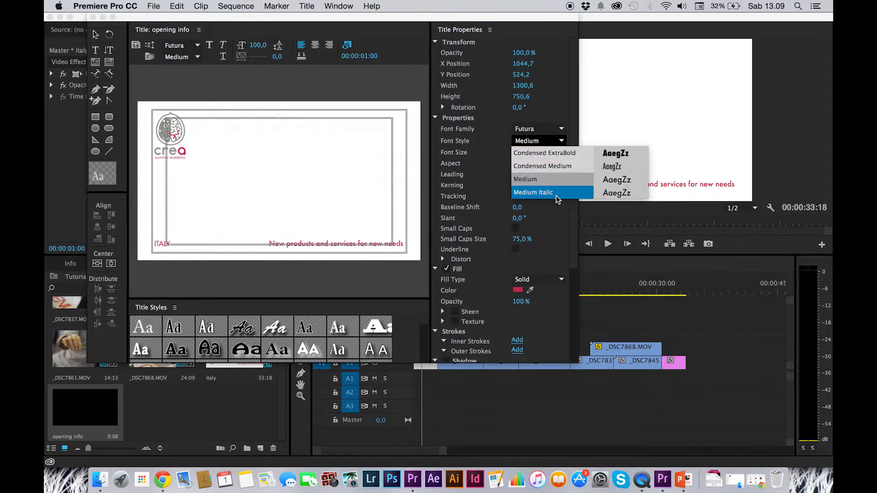
click(561, 129)
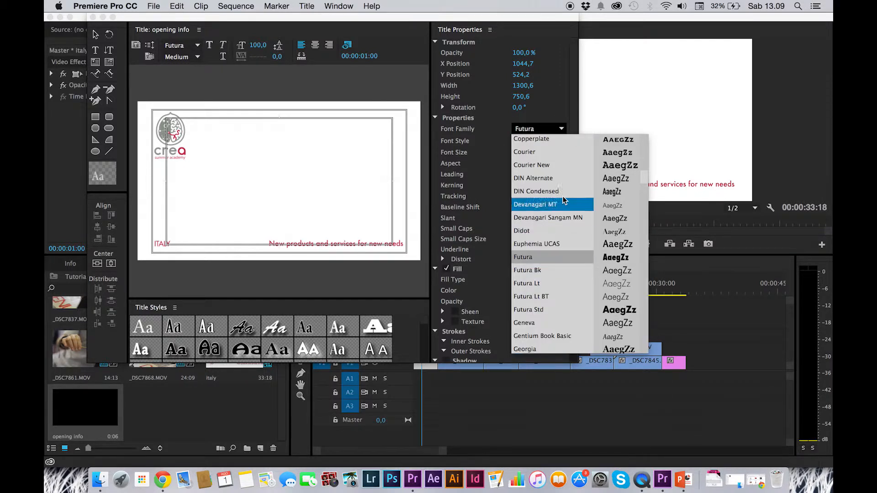
click(561, 131)
Try out the font by entering the sample text "figibnkg" in the title's text box.
click(231, 146)
click(231, 147)
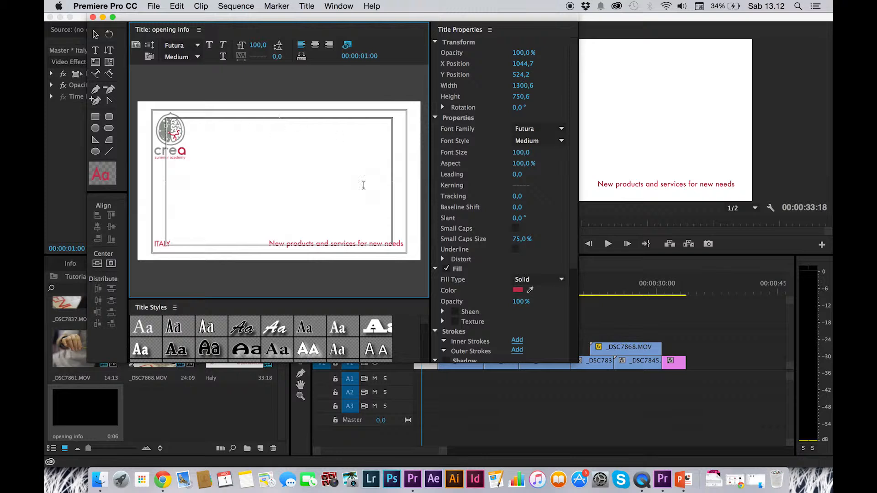
text(figibnkg)
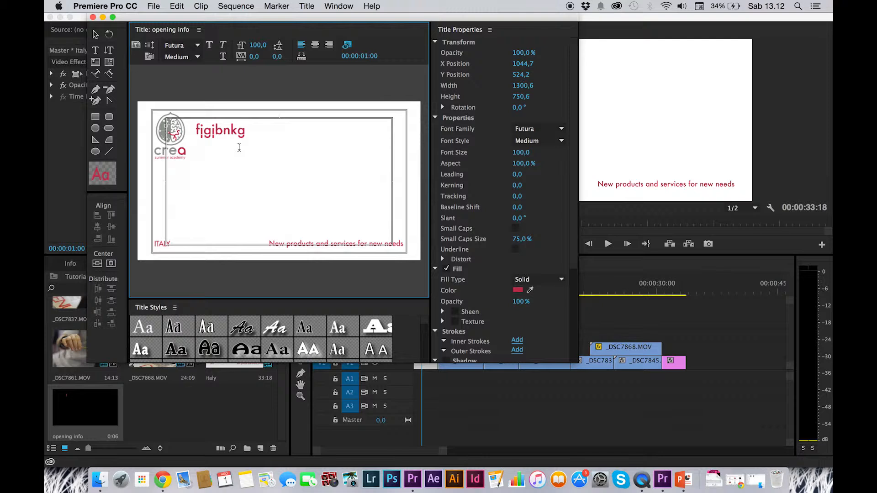
Replace the sample text with "MY PROJECT", a blank line, and the lines "Name Surname 1", "Name Surname 2" and "Name Surname 3".
drag(246, 133, 194, 133)
text(MY)
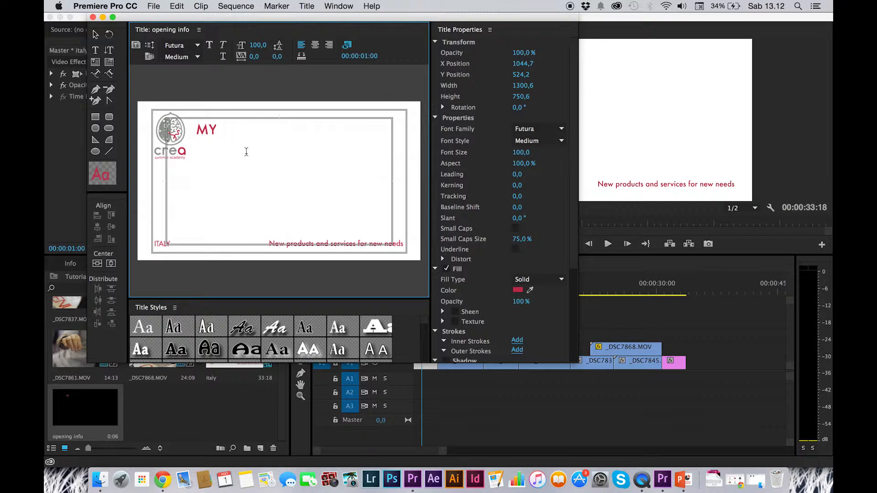
text( PROJECT)
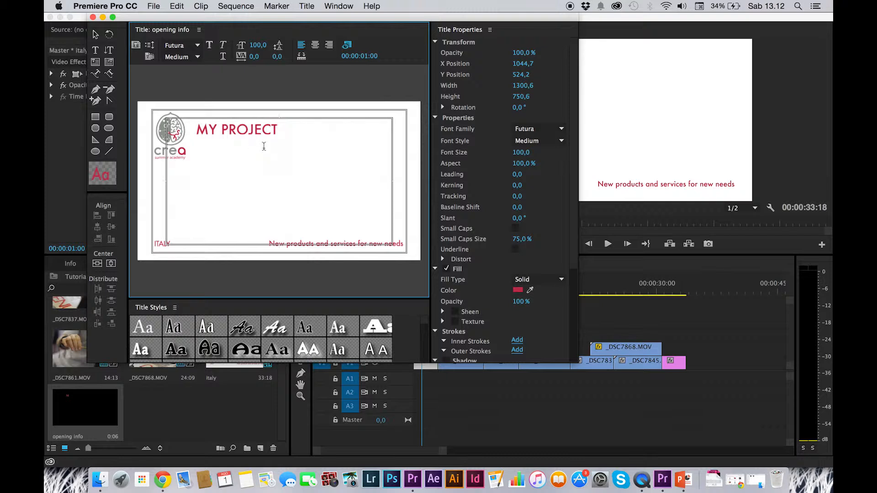
key(Return)
text(NAme Sur)
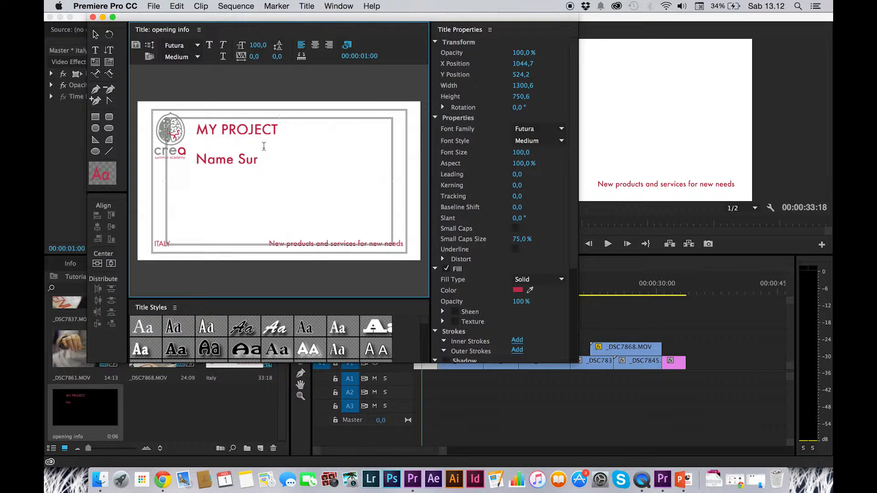
text(name 1)
key(Return)
text(Name Surnam)
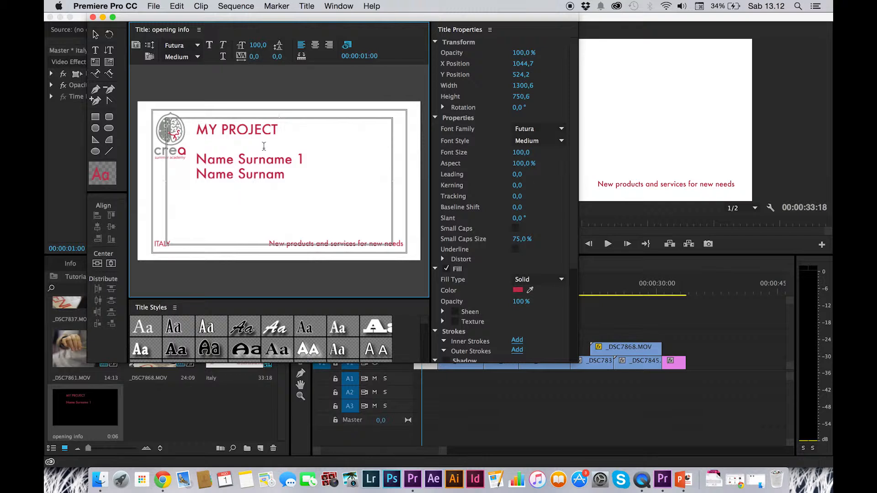
text(e 2)
key(Return)
text(Name Surnam)
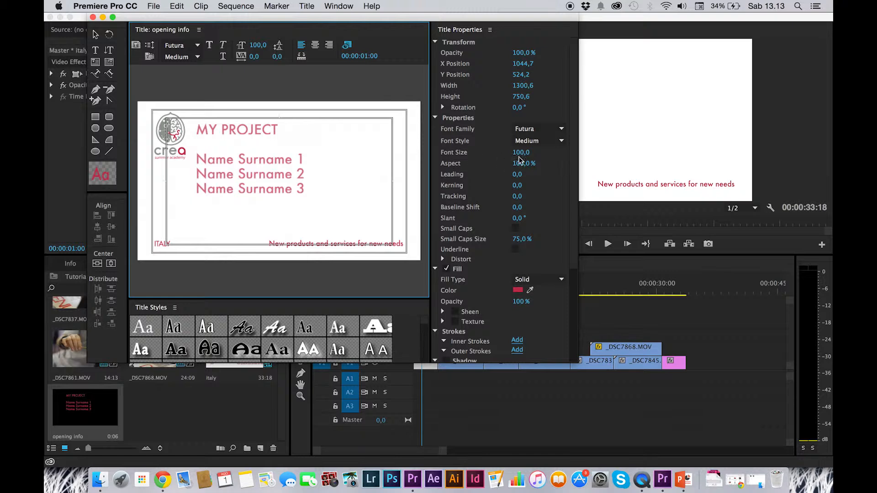
Set the title text's font size to 76, try right alignment and settle on centre alignment.
mouse_move(522, 156)
mouse_down()
mouse_move(487, 155)
mouse_move(580, 156)
mouse_move(511, 155)
mouse_up()
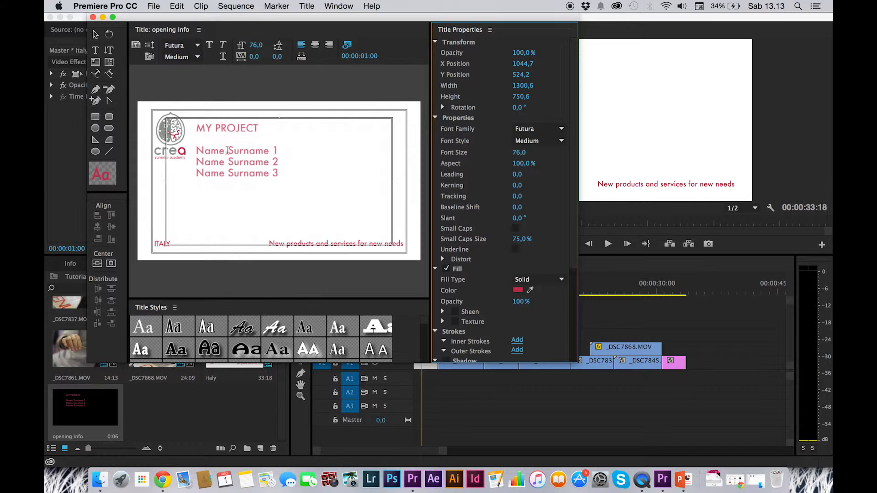
click(279, 173)
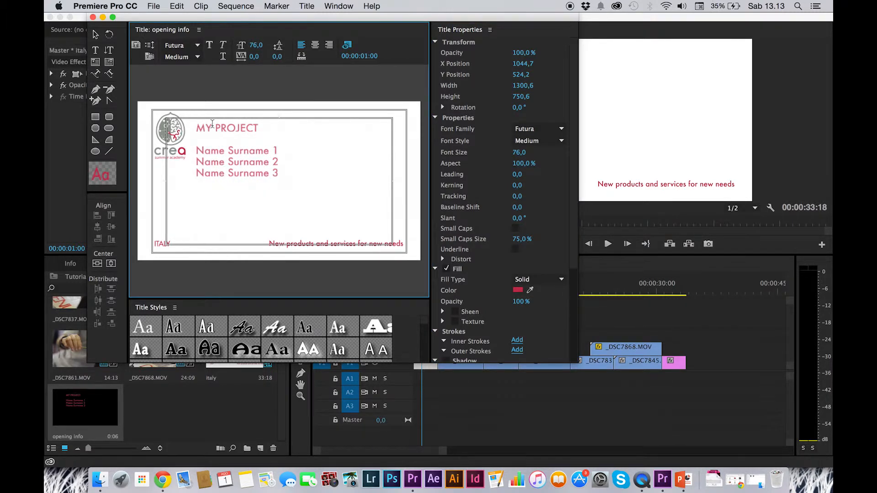
click(315, 45)
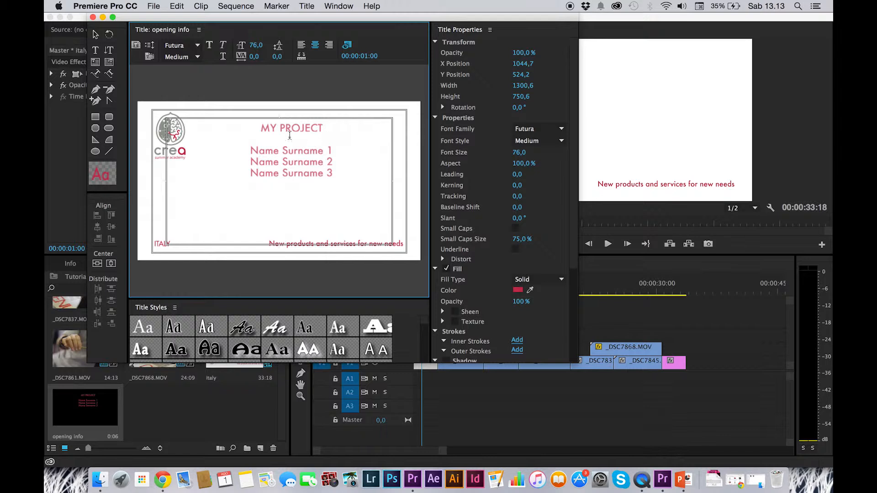
click(329, 46)
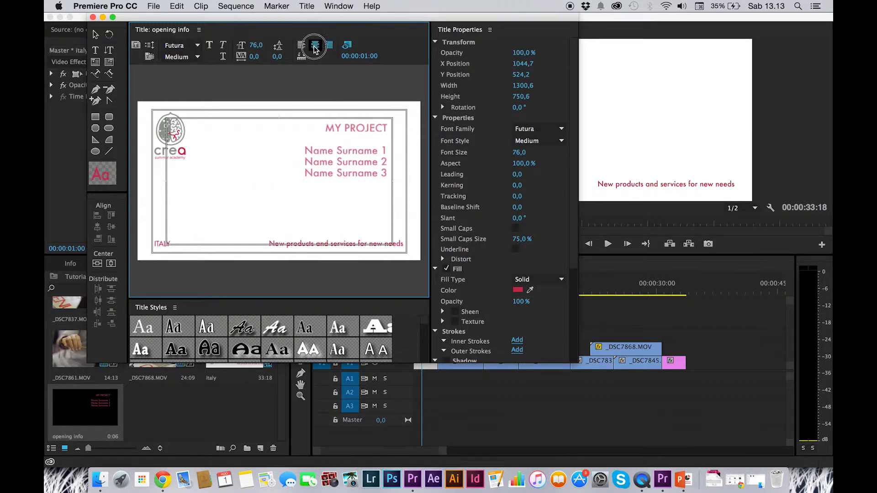
click(315, 46)
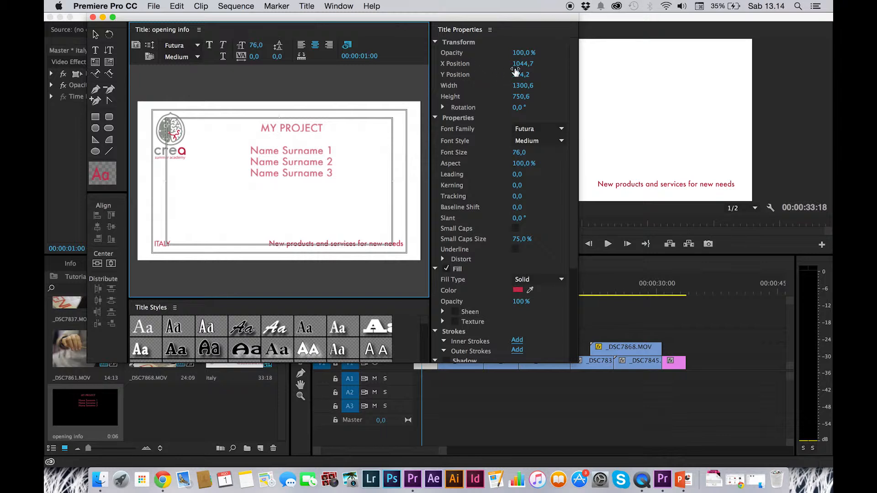
Right-align the title text, enlarge it to font size 94, and position it at X 1016,7 and Y 551,2.
mouse_move(525, 64)
mouse_down()
mouse_move(540, 64)
mouse_move(520, 63)
mouse_up()
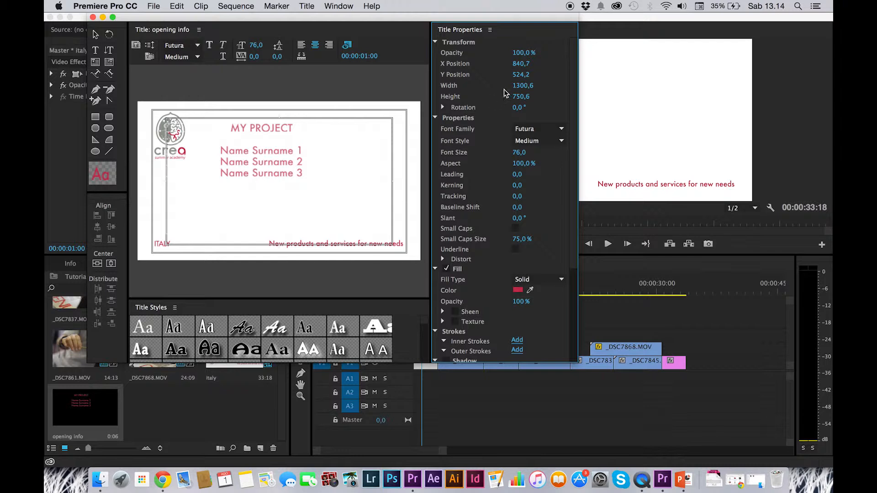
mouse_move(520, 74)
mouse_down()
mouse_move(618, 75)
mouse_move(352, 76)
mouse_move(639, 66)
mouse_move(523, 65)
mouse_up()
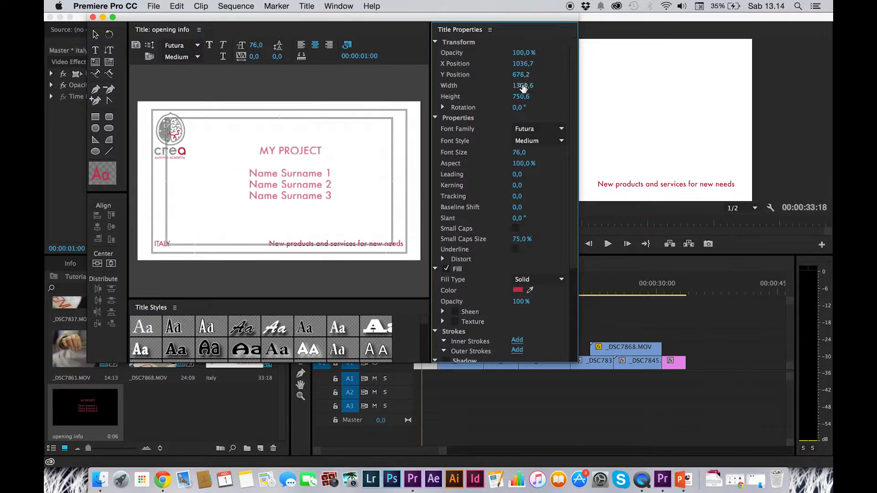
click(329, 45)
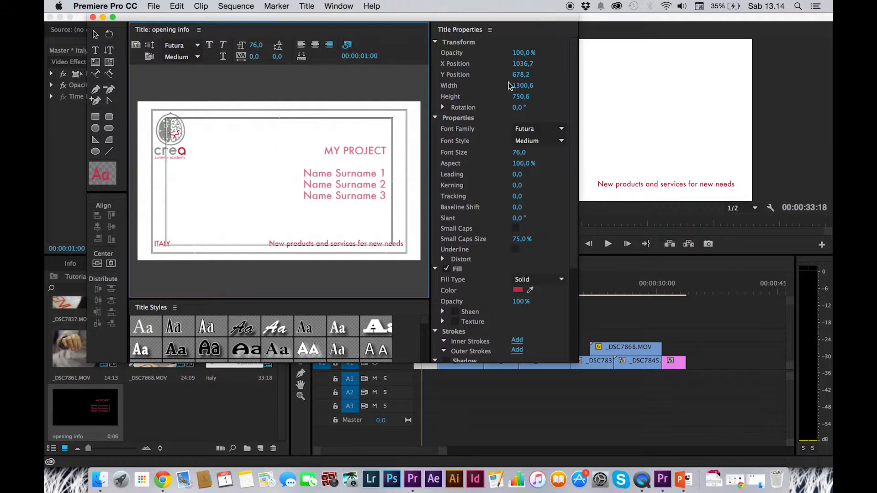
drag(522, 67, 465, 75)
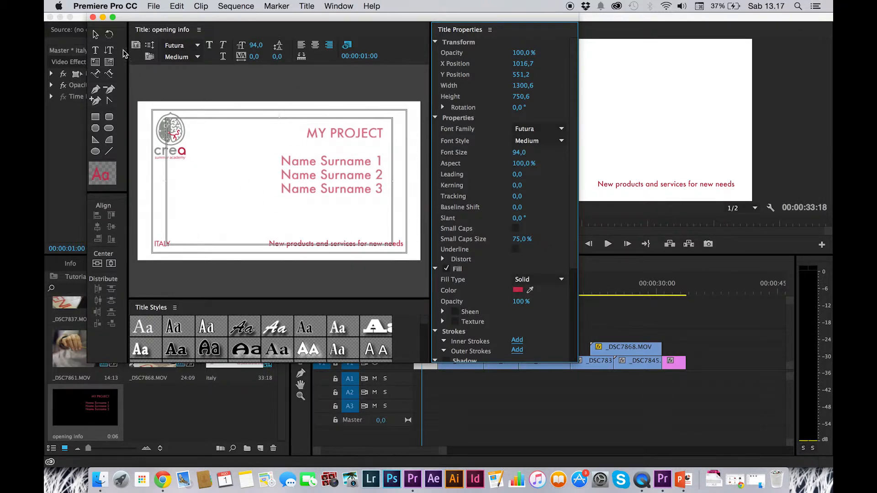
Close the title editor and place the opening info title on track V3 at the start of the sequence.
click(93, 17)
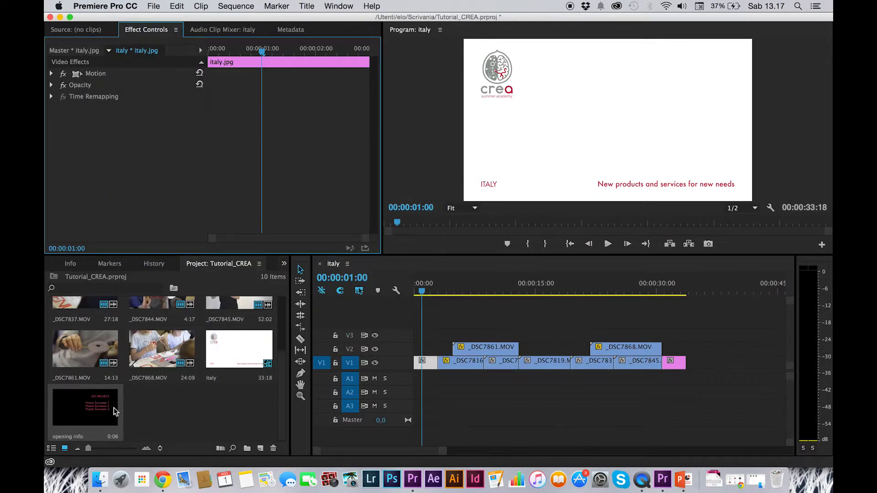
drag(73, 418, 410, 336)
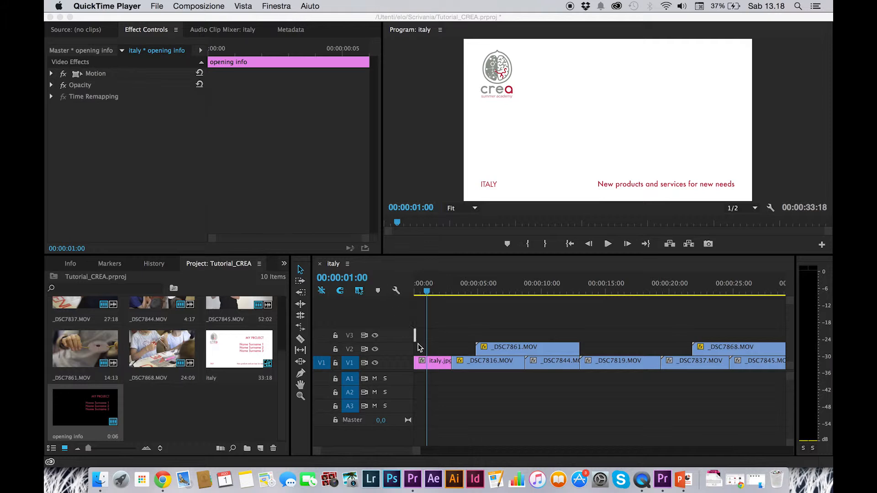
click(416, 452)
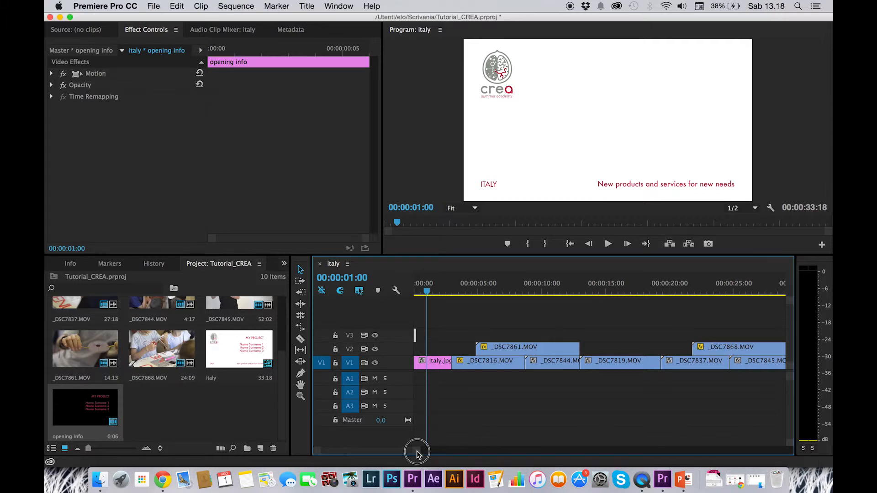
drag(415, 455, 386, 460)
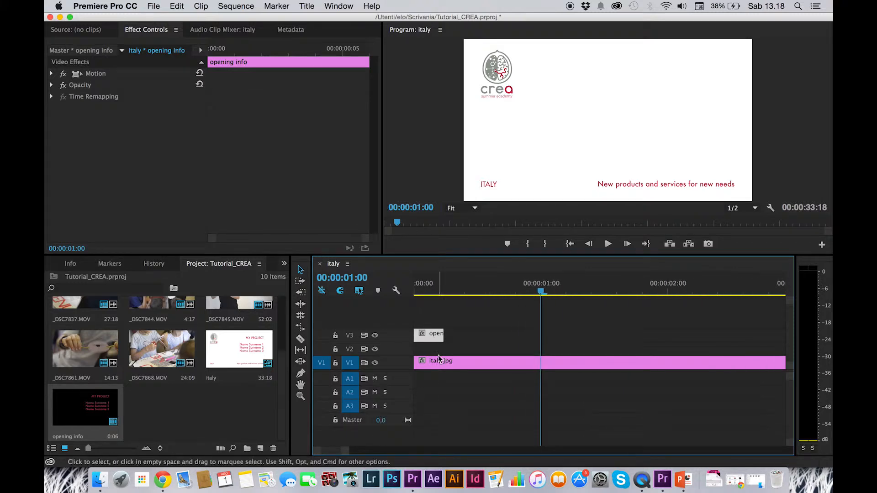
Set the opening info clip's duration to 00:00:03:00.
right_click(435, 338)
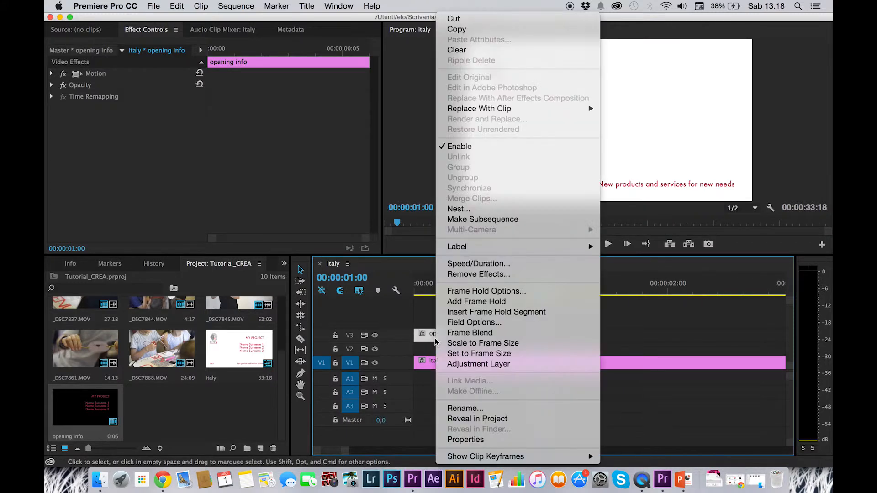
click(477, 264)
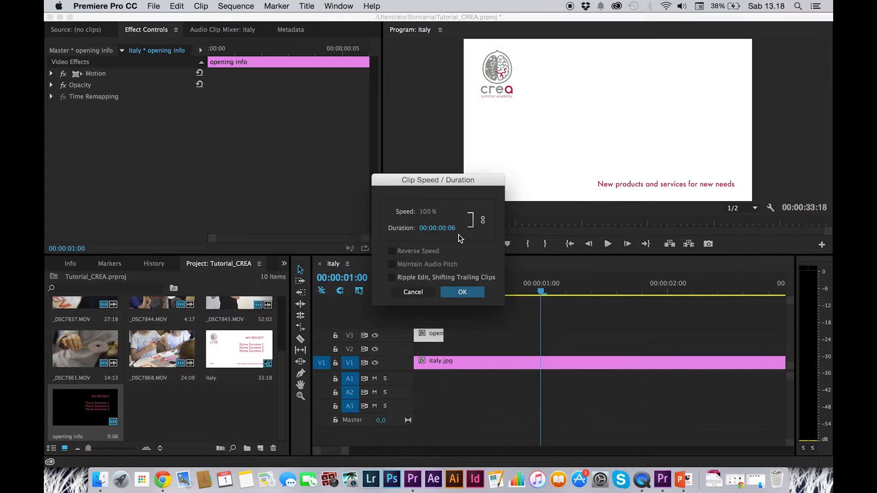
click(445, 228)
click(442, 228)
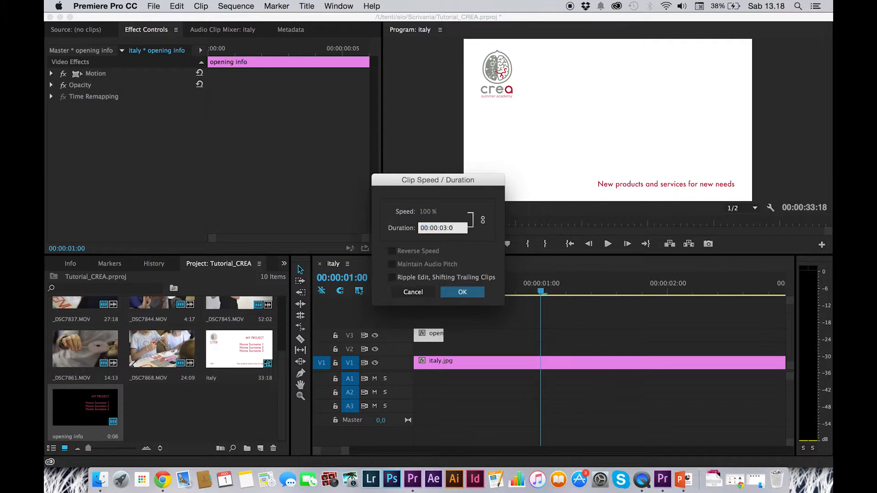
key(Return)
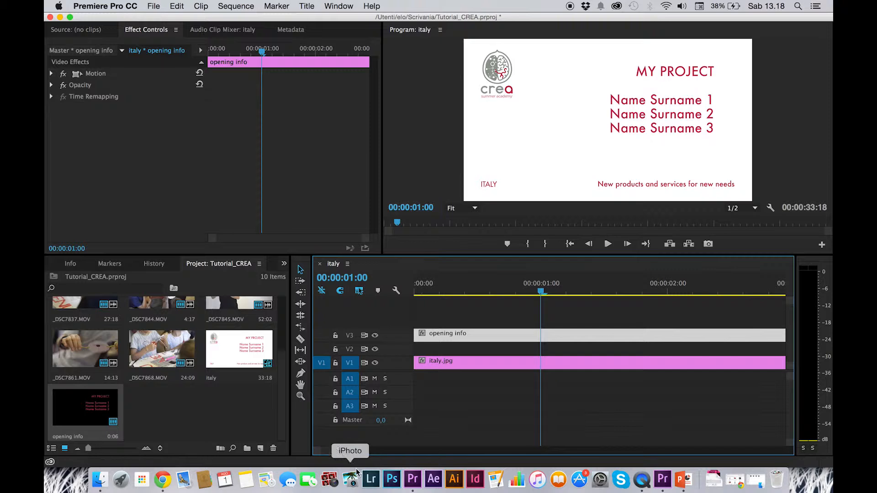
Move the playhead to 00:00:01:21 over the opening card and reopen the opening info title for editing.
drag(344, 451, 401, 452)
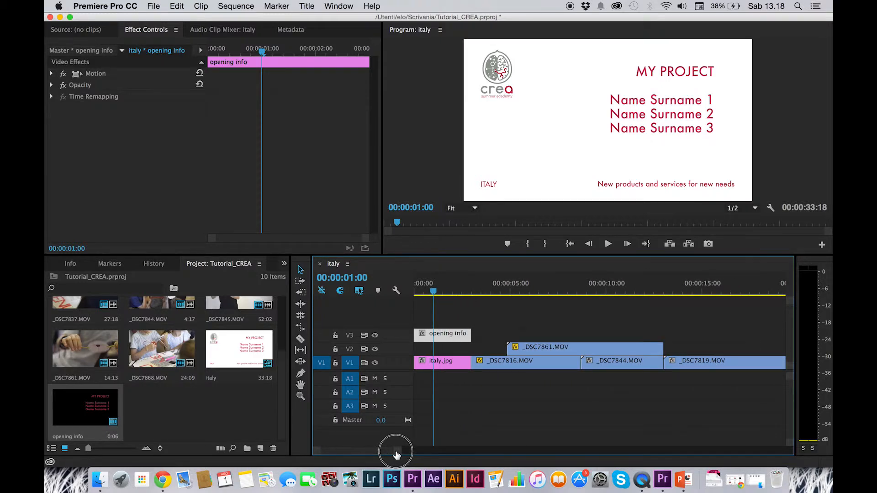
drag(417, 289, 449, 296)
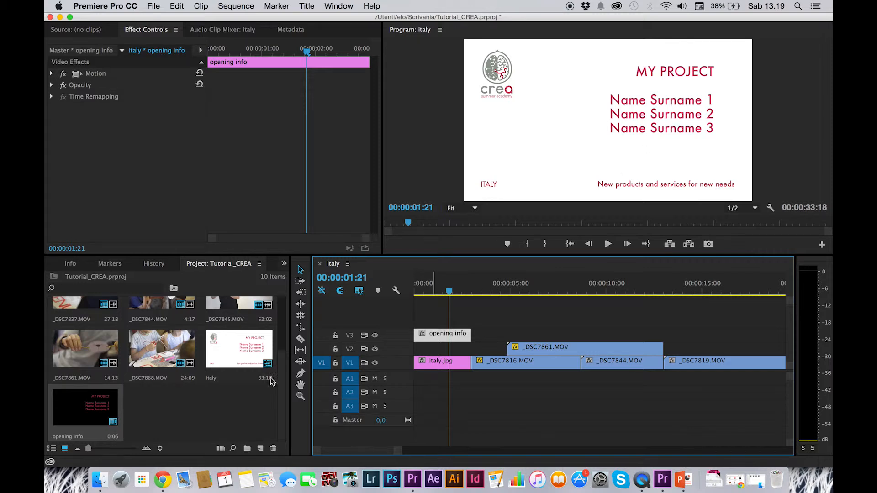
click(97, 409)
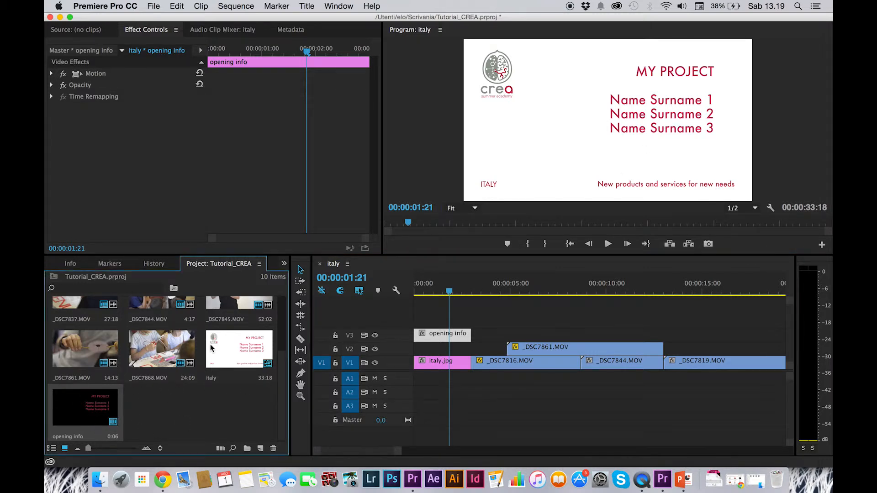
double_click(68, 417)
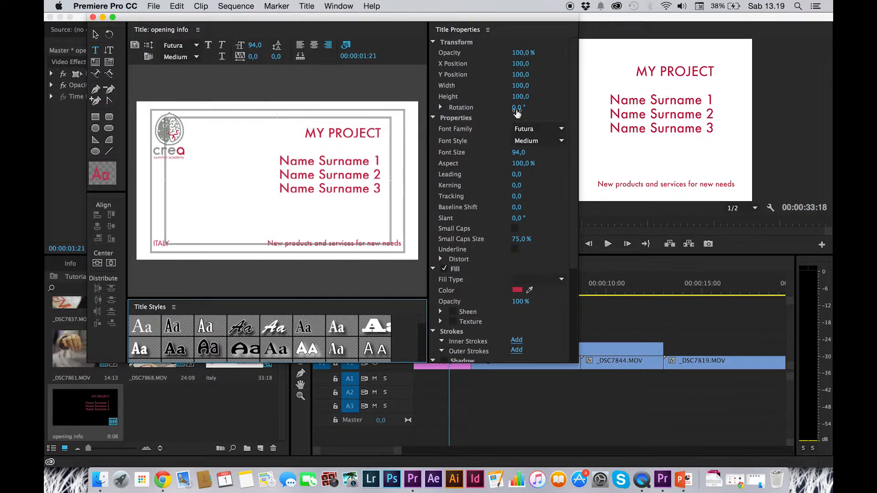
Move the opening info text to X position 756,0, reduce its font size to 67, and close the title editor.
drag(464, 17, 382, 15)
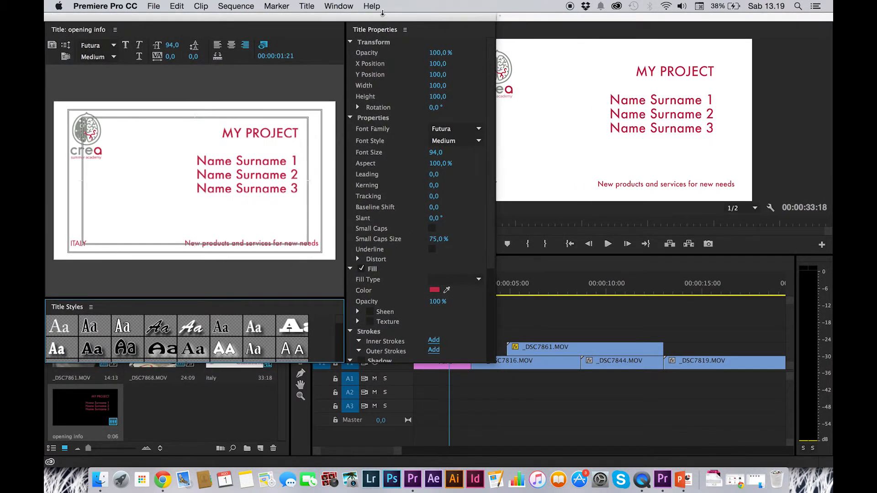
mouse_move(439, 64)
mouse_down()
mouse_move(319, 63)
mouse_move(425, 64)
mouse_up()
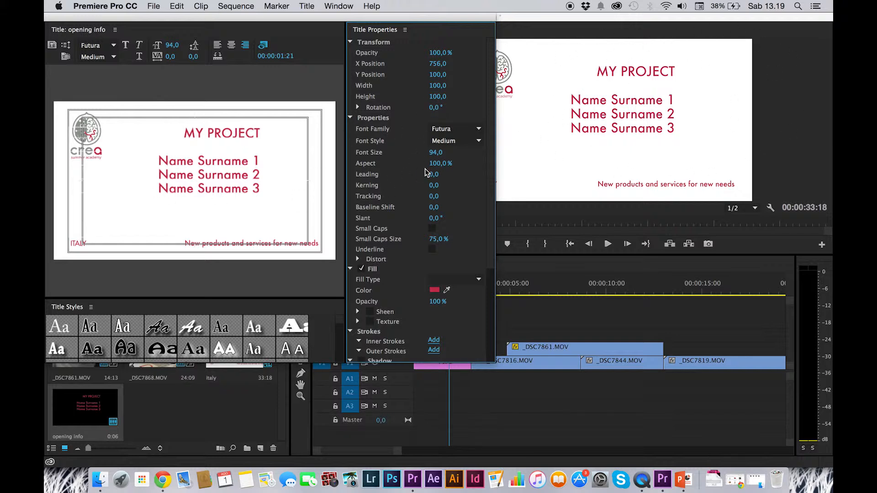
drag(434, 157, 422, 157)
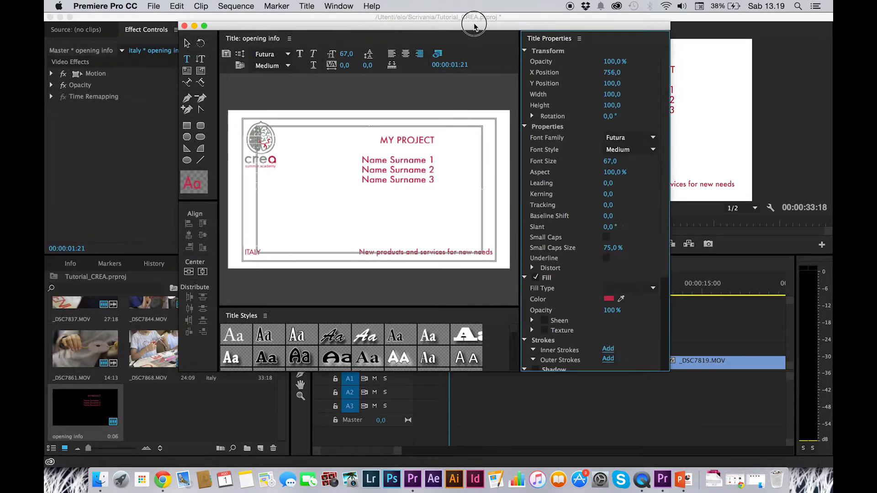
drag(295, 19, 534, 18)
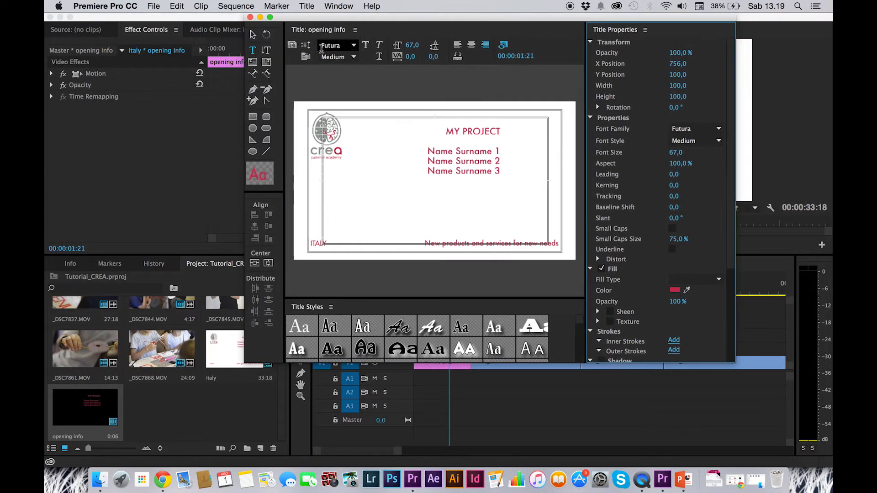
click(250, 17)
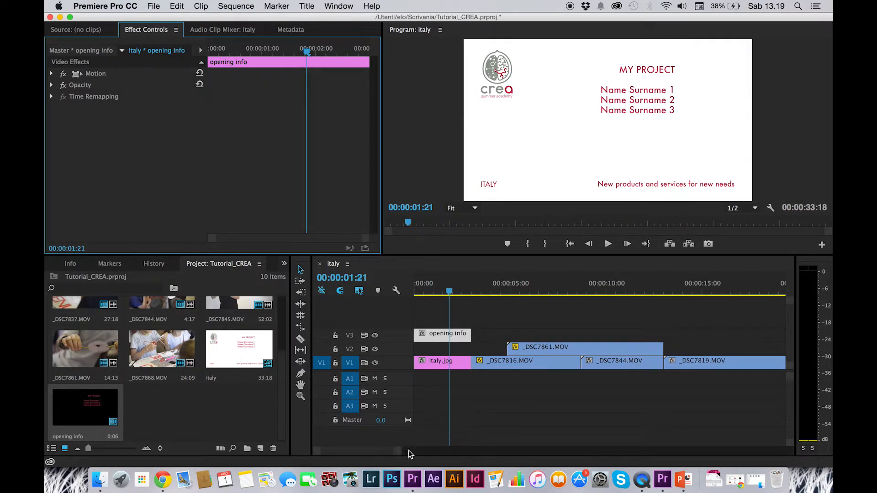
Move the playhead to 00:00:32:02 over the closing Italy card and start a new title.
drag(398, 453, 427, 453)
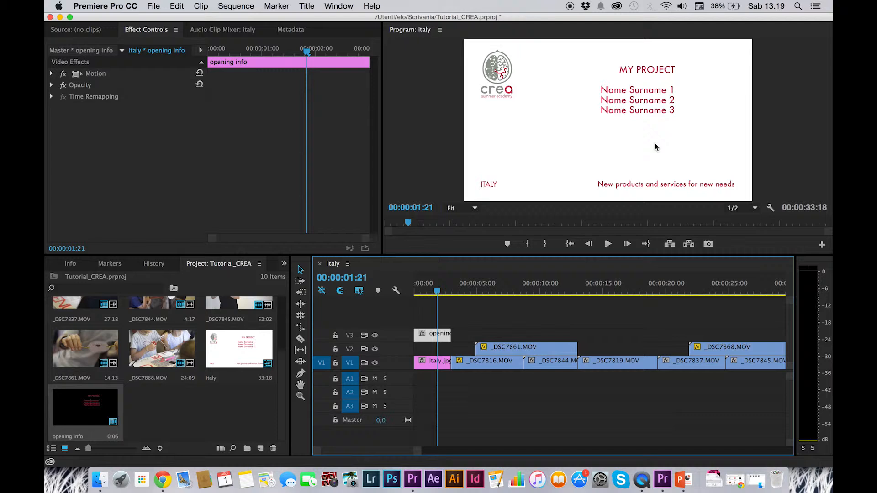
drag(419, 455, 431, 453)
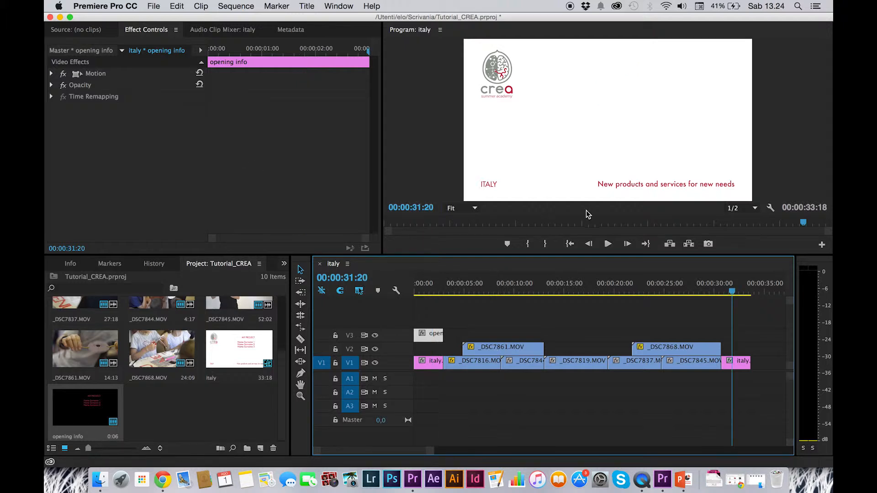
drag(732, 291, 735, 292)
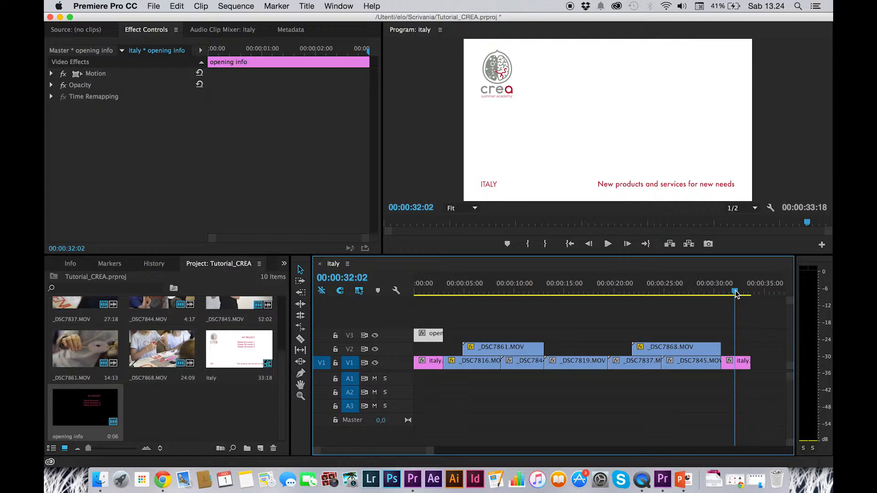
click(154, 7)
mouse_move(167, 20)
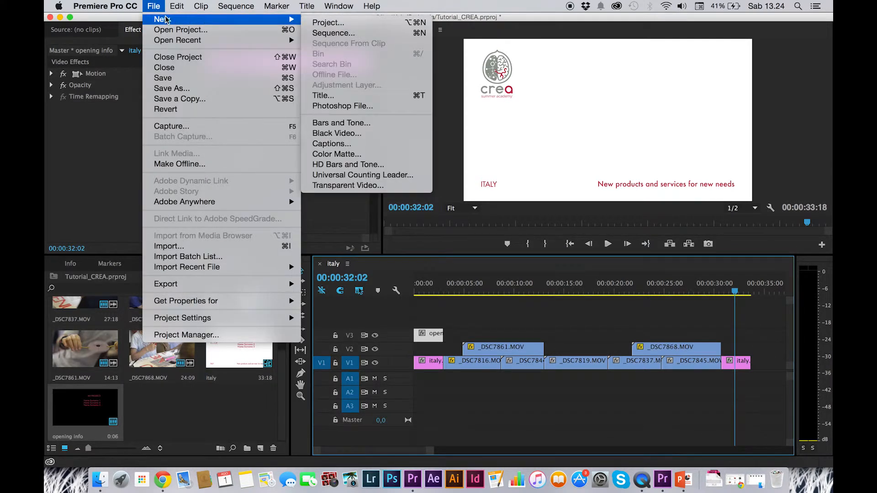
click(353, 100)
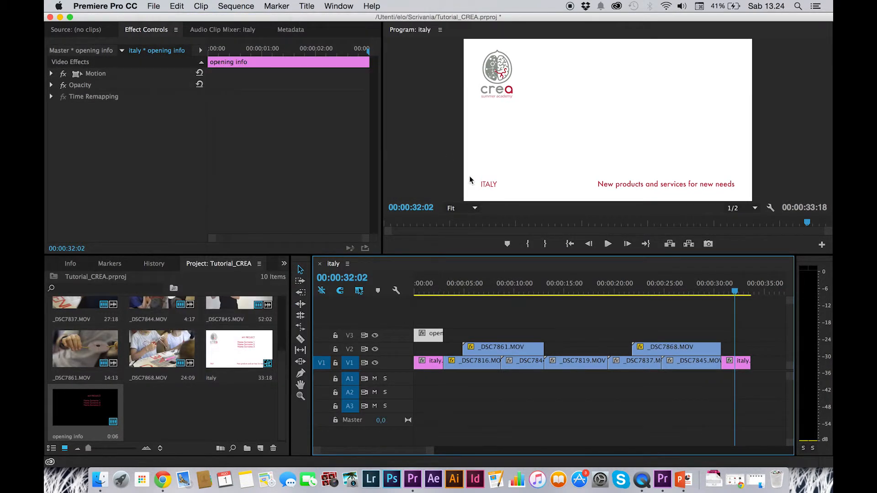
Compare the title on the closing Italy card with the opening title at the start of the sequence.
drag(736, 296, 735, 299)
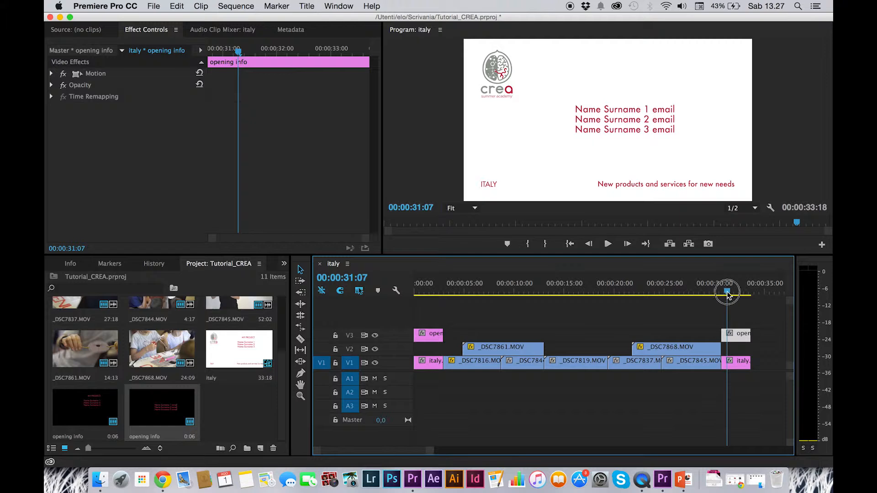
drag(728, 296, 514, 286)
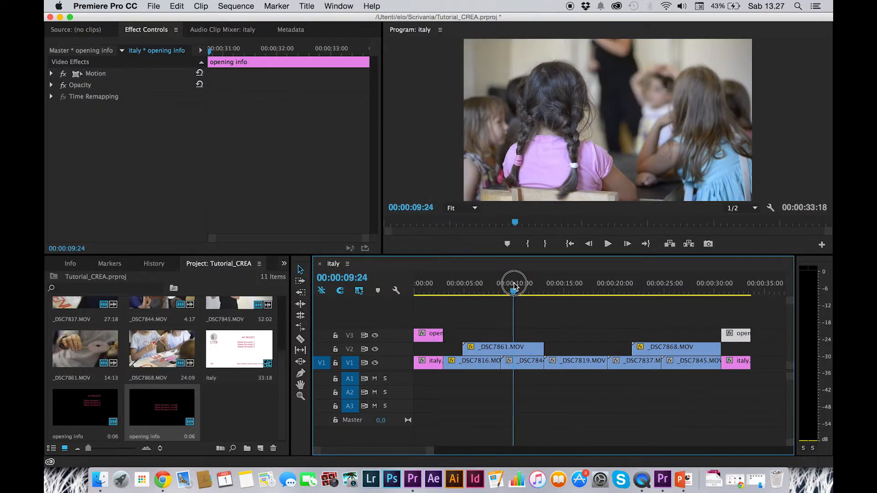
click(430, 288)
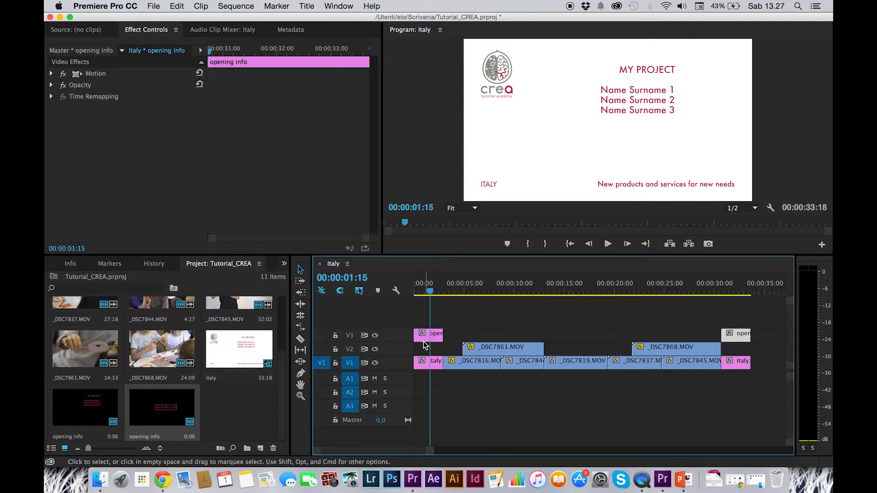
click(423, 340)
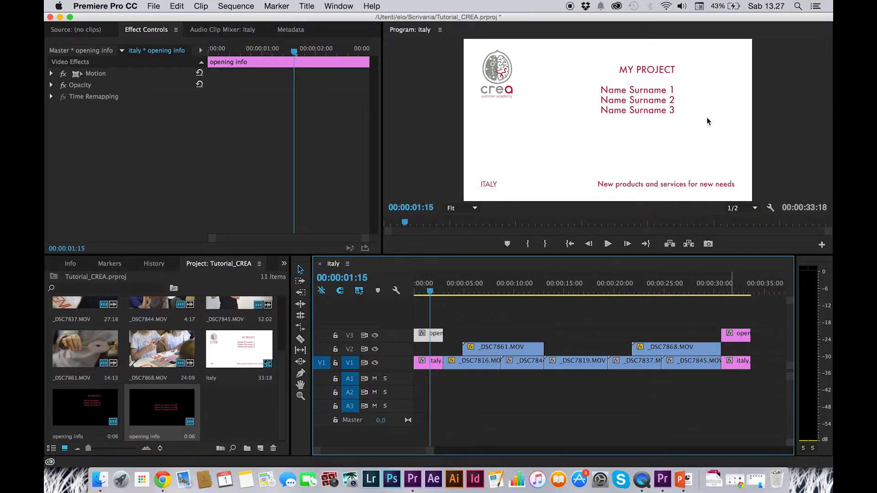
click(730, 290)
click(737, 336)
Move the playhead to 00:00:22:22 over the start of _DSC7868.MOV and create a new title named "scissors".
drag(591, 284, 568, 300)
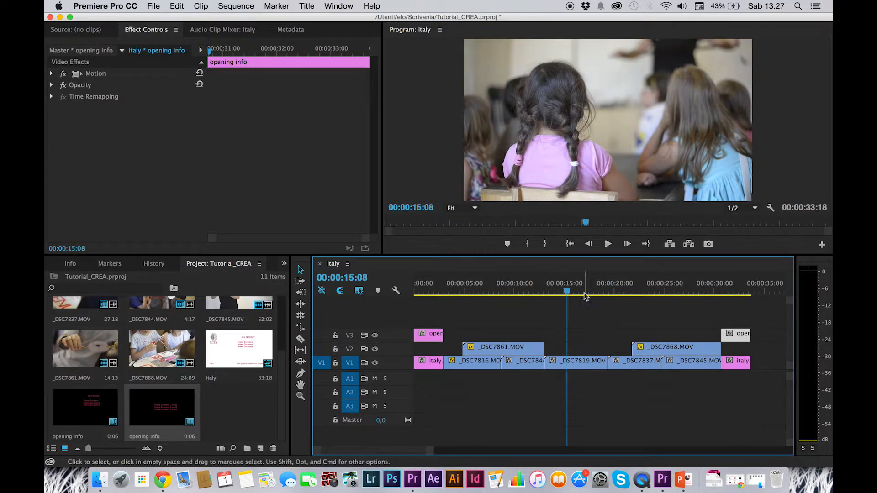
click(641, 288)
drag(641, 288, 643, 288)
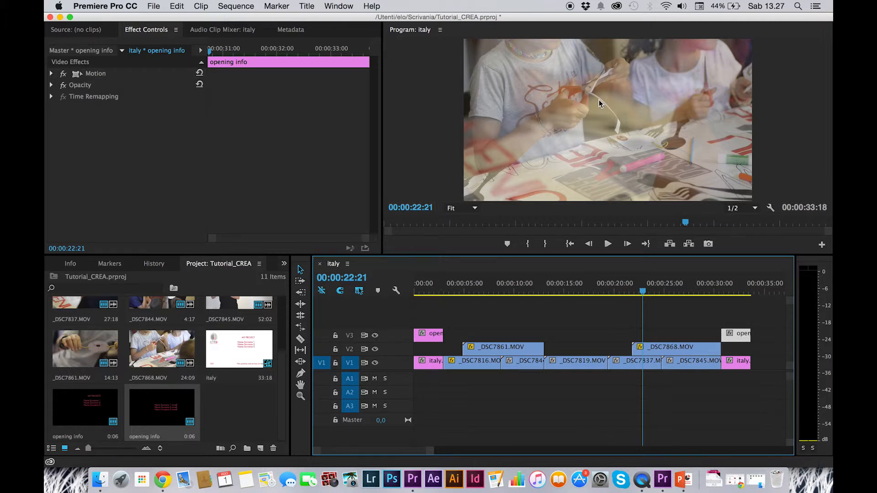
click(641, 293)
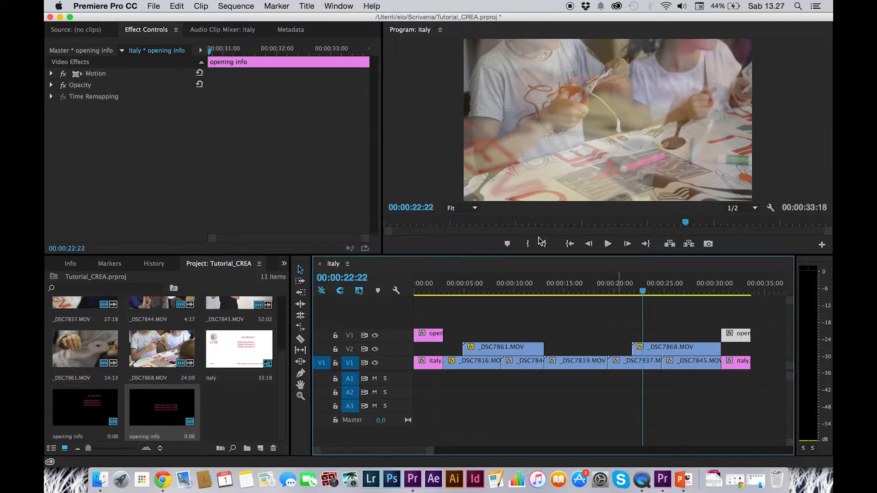
click(642, 289)
click(153, 6)
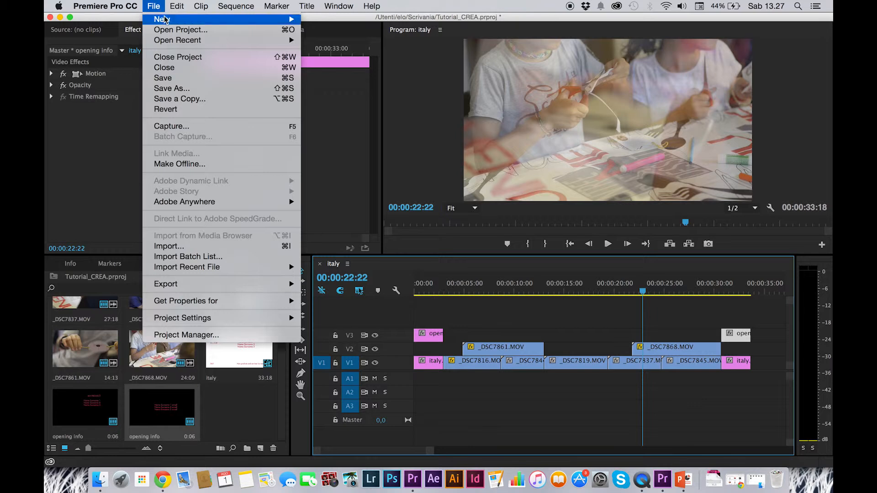
mouse_move(165, 19)
click(330, 97)
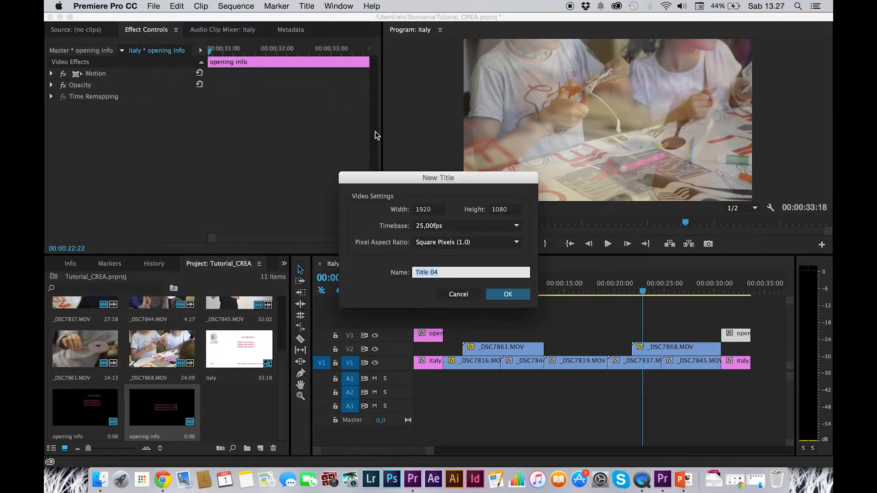
text(scissors)
key(Return)
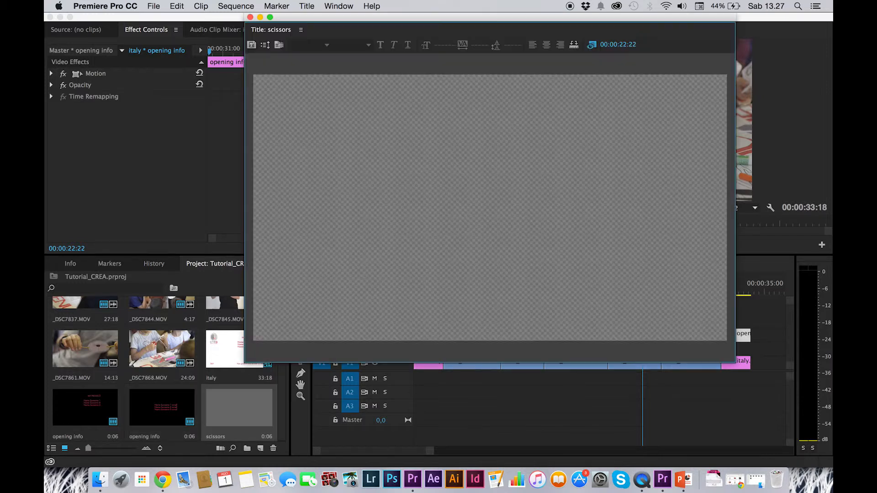
Draw a text area about 1378 by 697 over the middle of the scissors title frame.
drag(470, 17, 371, 17)
click(126, 53)
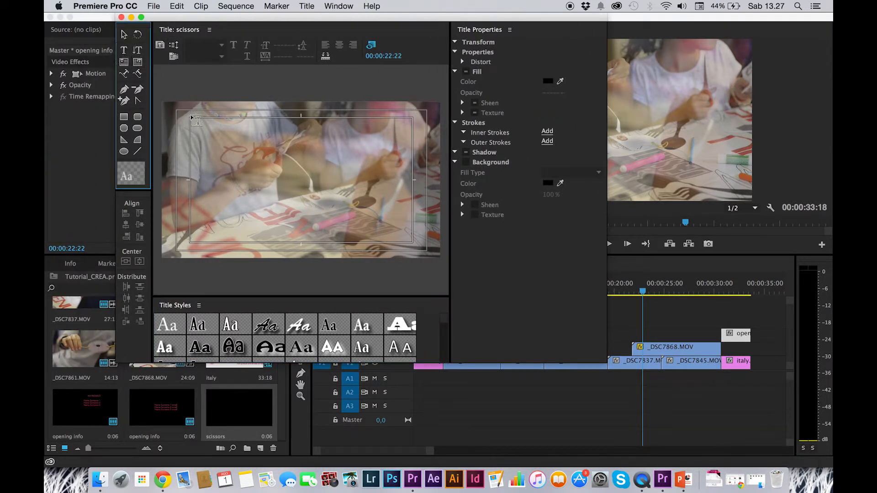
drag(206, 126, 405, 227)
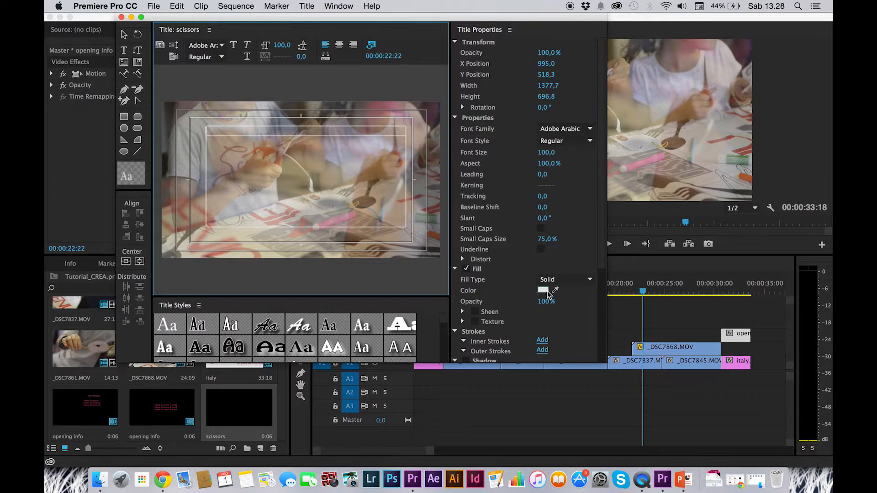
Set the text's fill color to a dark grey.
click(544, 291)
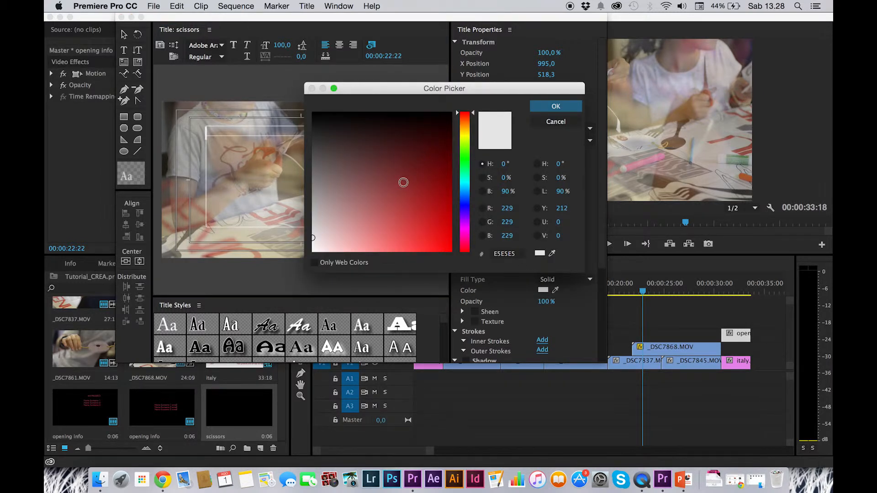
drag(325, 121, 306, 103)
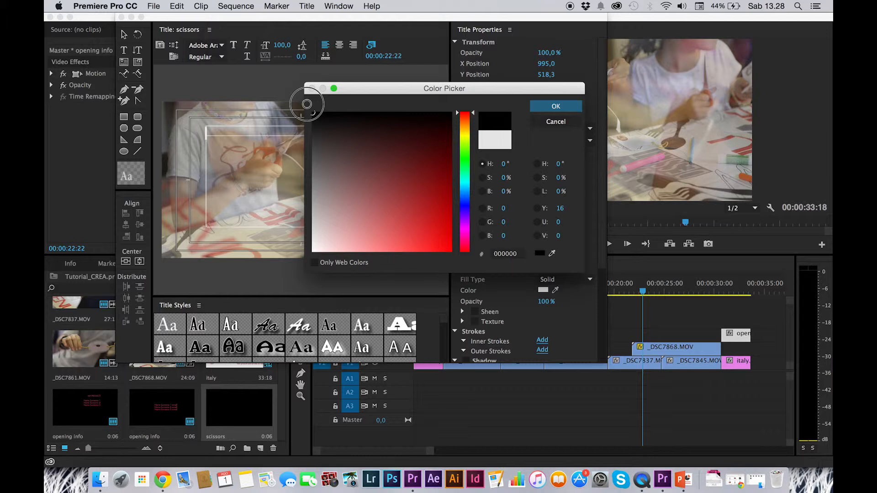
mouse_move(313, 137)
mouse_down()
mouse_move(313, 165)
mouse_move(312, 145)
mouse_up()
click(556, 106)
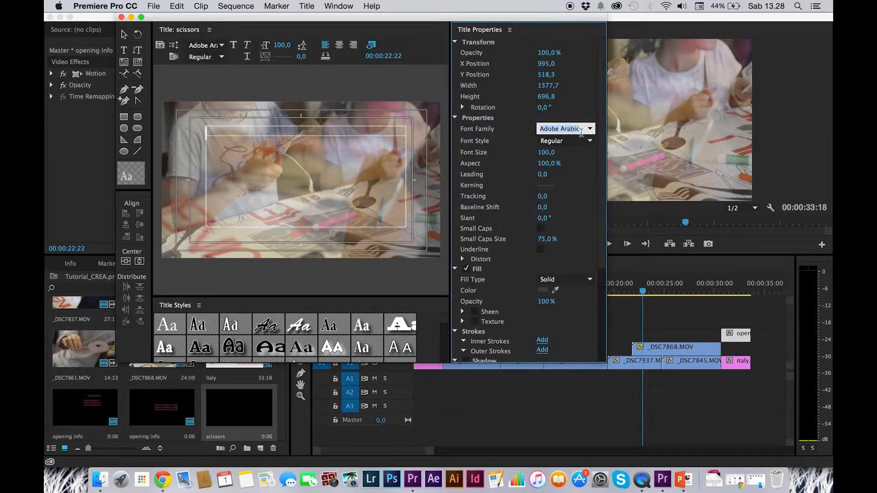
Set the font to Futura Condensed Medium and enter the text "scissors good for kids".
text(Futura)
key(Return)
click(588, 142)
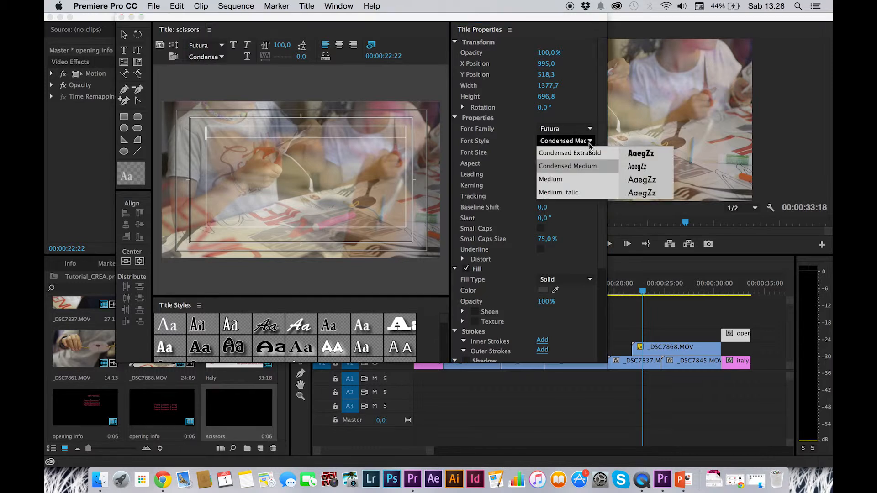
click(588, 173)
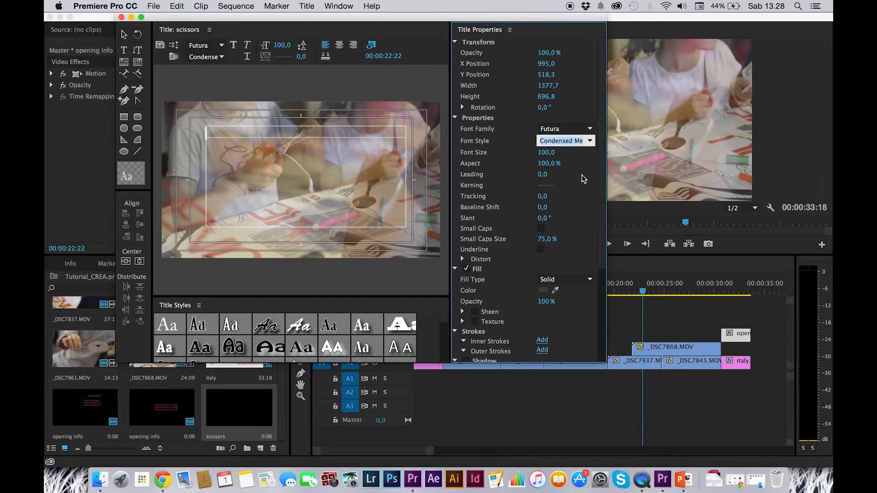
click(328, 164)
text(scisso)
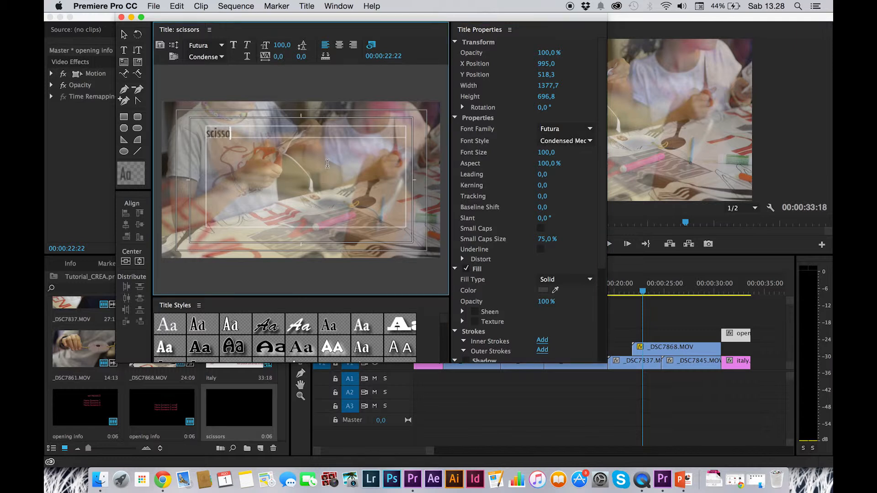
text(rs good for kids)
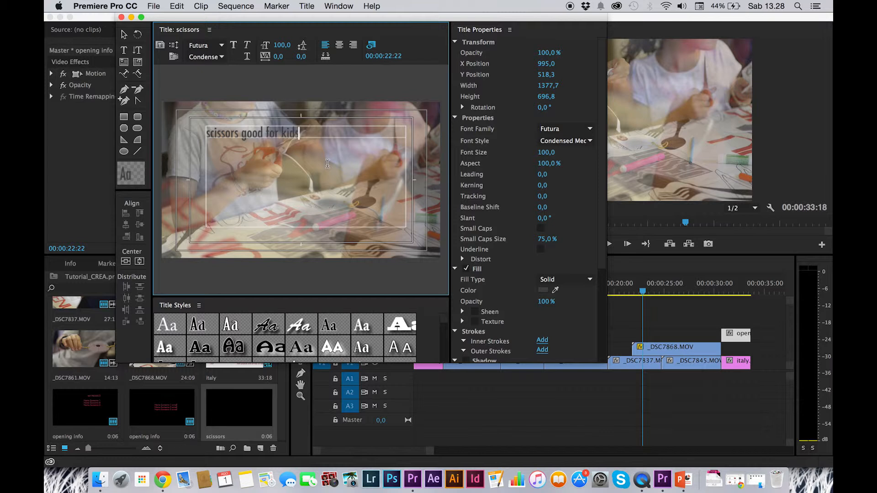
Set the text's fill color to white and position the text at X 1593,0 and Y 1158,3.
click(543, 292)
drag(325, 228, 313, 252)
click(555, 106)
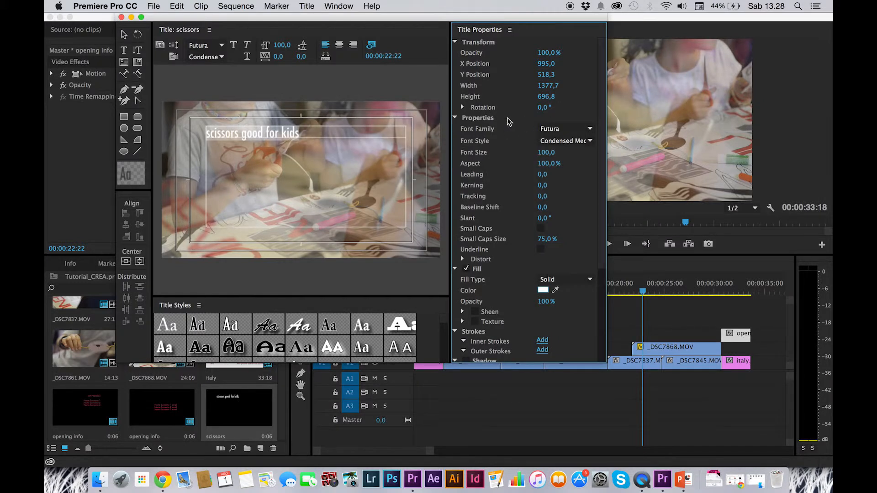
click(404, 228)
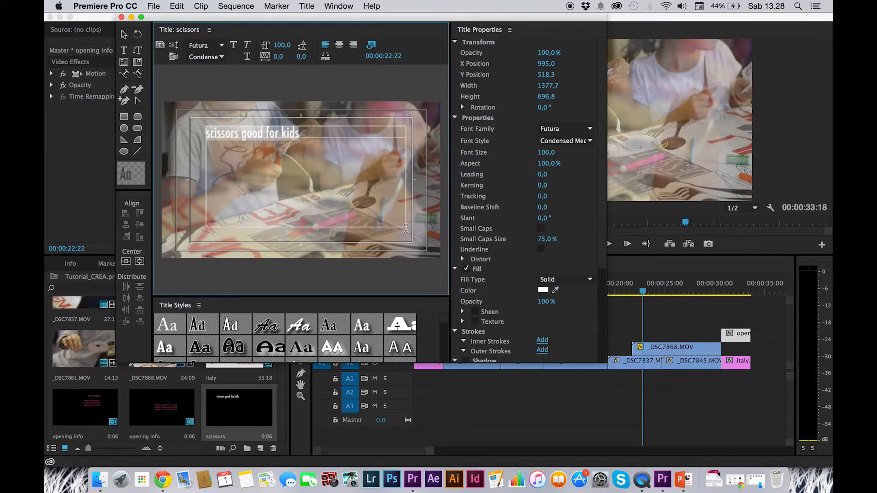
drag(549, 66, 614, 67)
Expand the wording to "those scissors are good for kids" and set the text's X position to 1368,0.
click(296, 234)
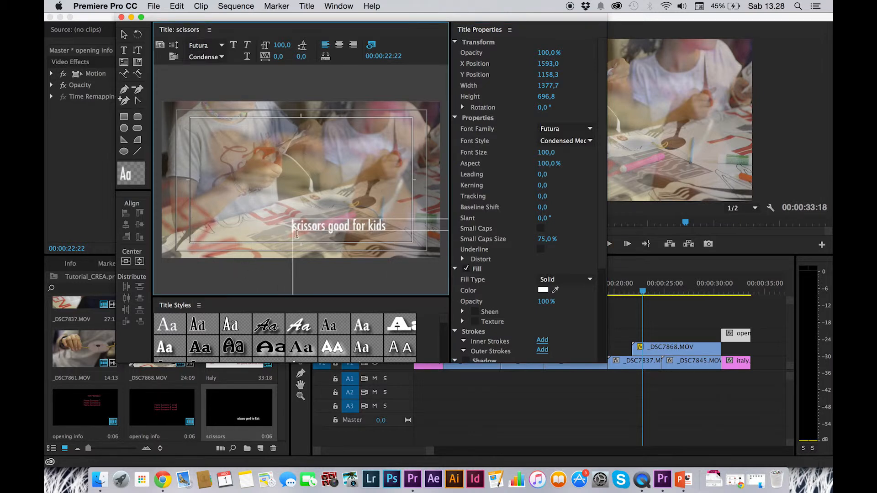
text(those)
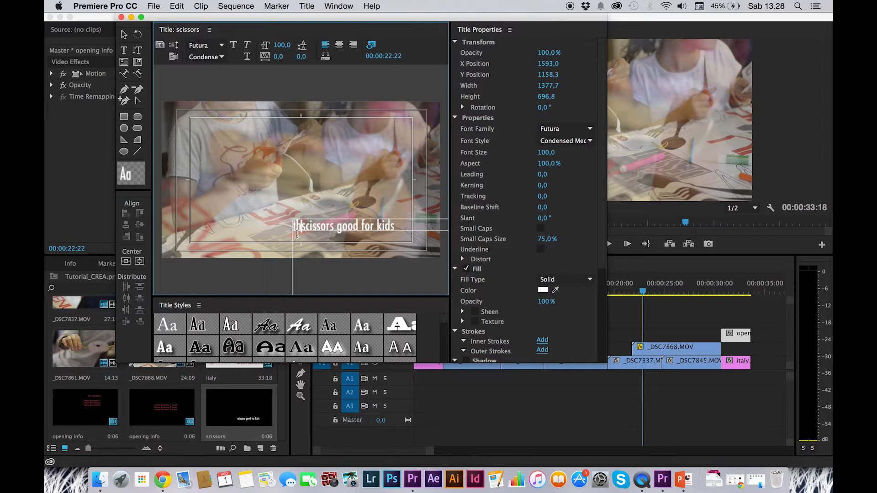
click(354, 227)
text(are)
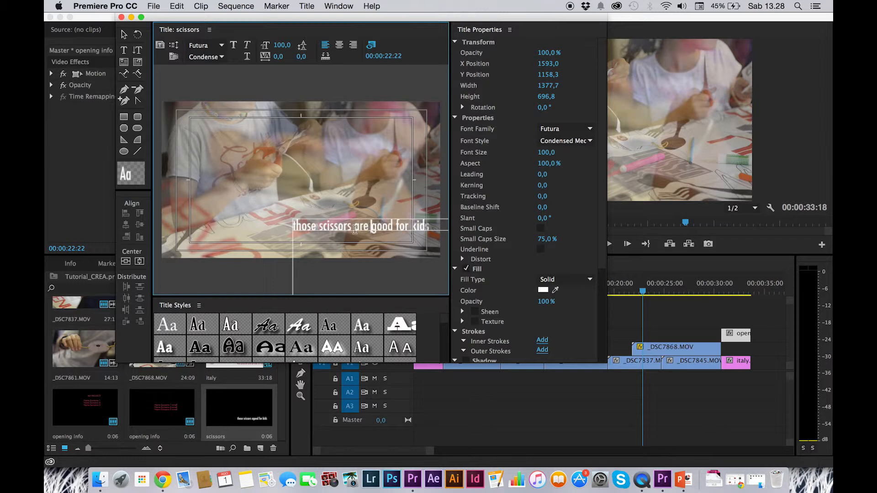
mouse_move(546, 64)
mouse_down()
mouse_move(539, 67)
mouse_move(550, 63)
mouse_up()
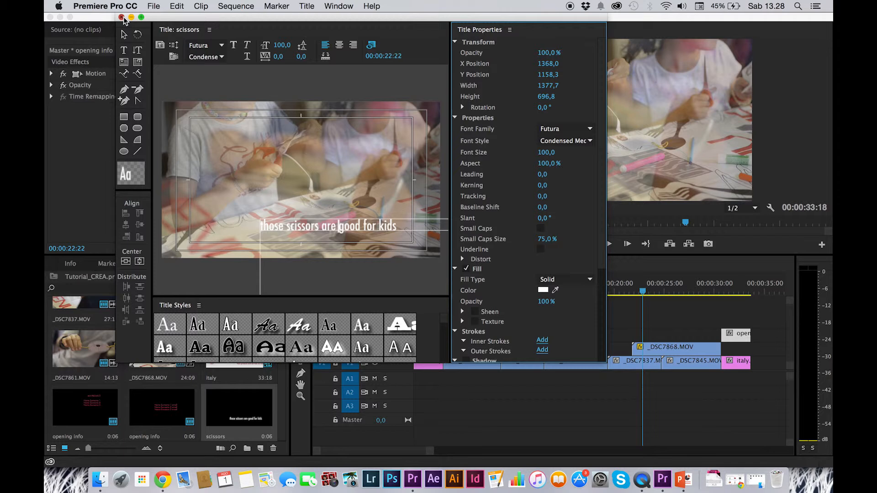
Place the scissors title on V3 at the start of _DSC7868.MOV and lengthen its duration.
click(121, 17)
drag(249, 418, 633, 336)
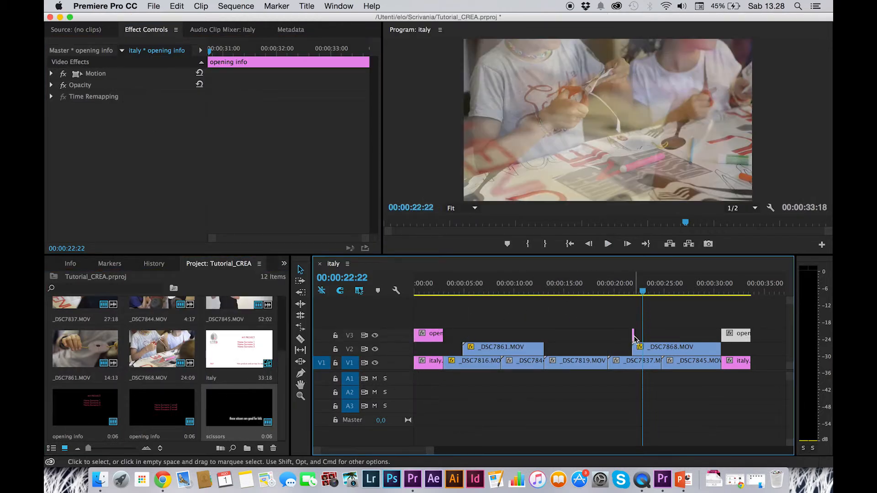
right_click(632, 336)
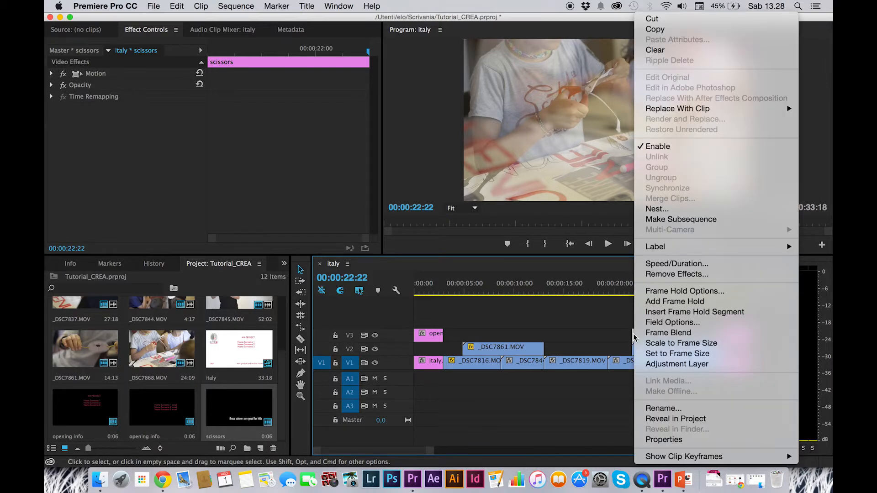
click(656, 265)
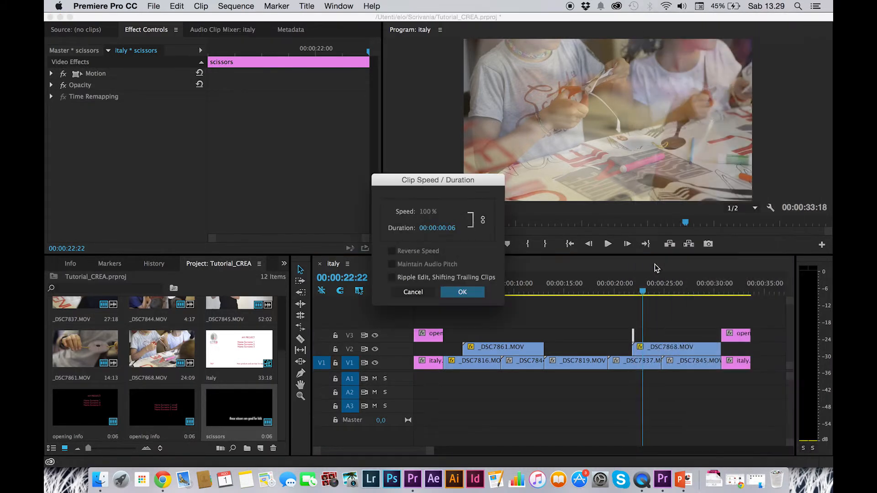
click(446, 227)
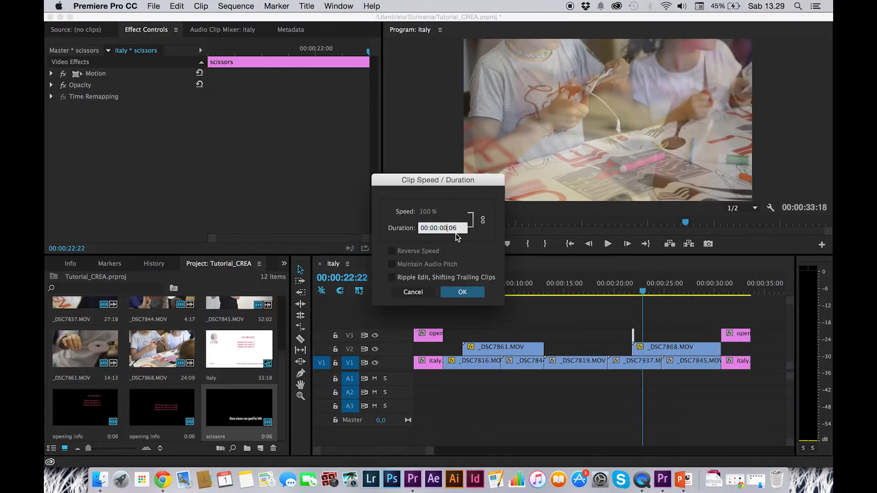
key(Return)
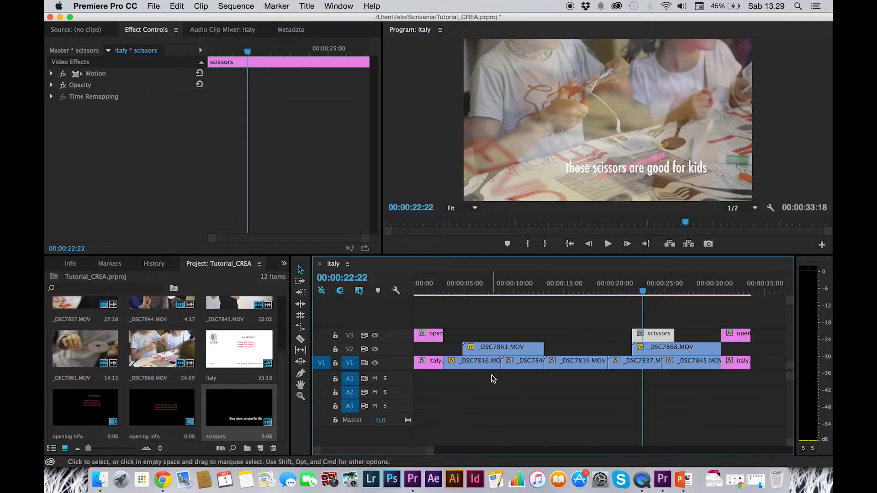
Extend the scissors title to the end of _DSC7868.MOV and play back the caption from 00:00:20:15.
drag(672, 334, 720, 333)
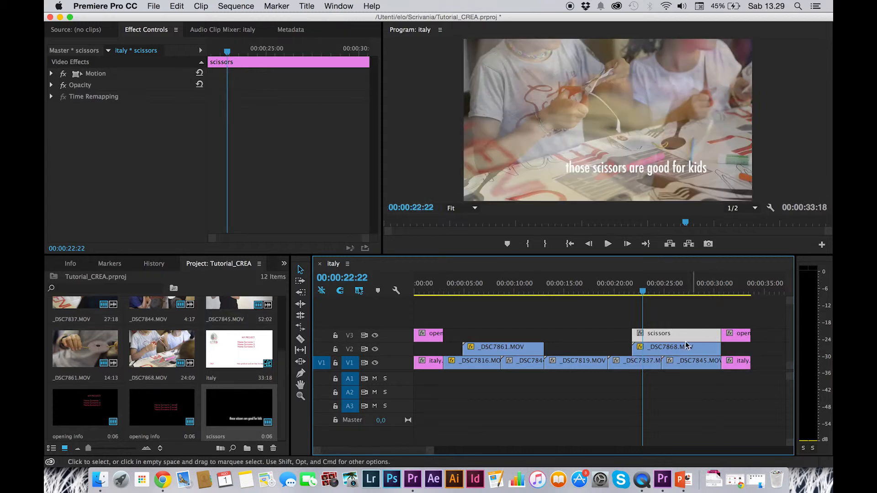
mouse_move(635, 334)
mouse_down()
mouse_move(516, 334)
mouse_move(635, 325)
mouse_move(632, 333)
mouse_up()
click(627, 292)
drag(628, 295, 620, 295)
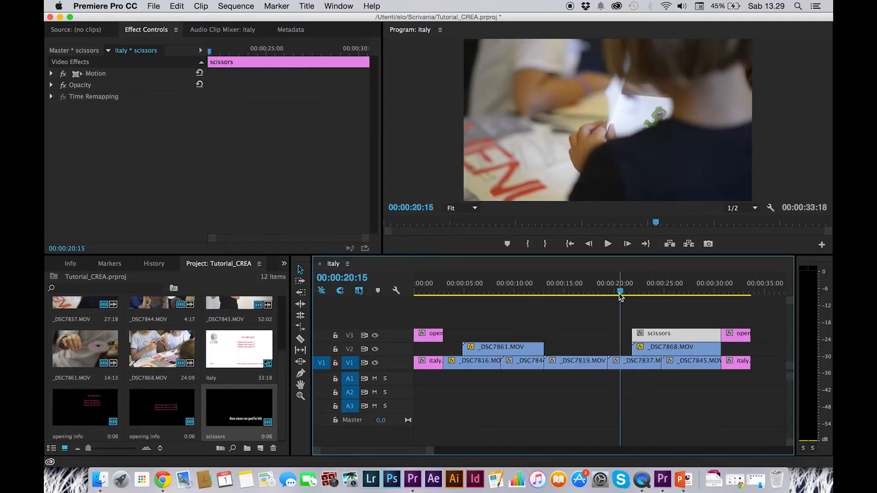
key(space)
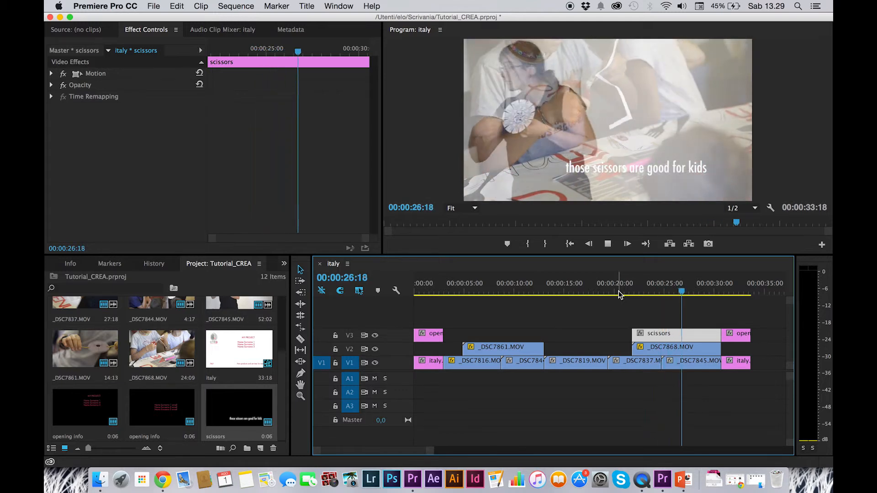
key(space)
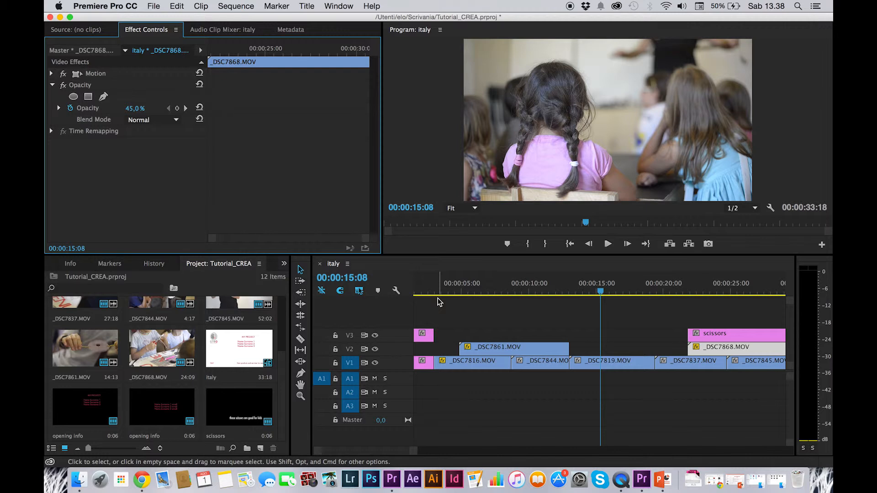
Switch to Finder and import audio_01.mp3 from the Scrivania folder into the Premiere Pro project.
drag(412, 451, 358, 450)
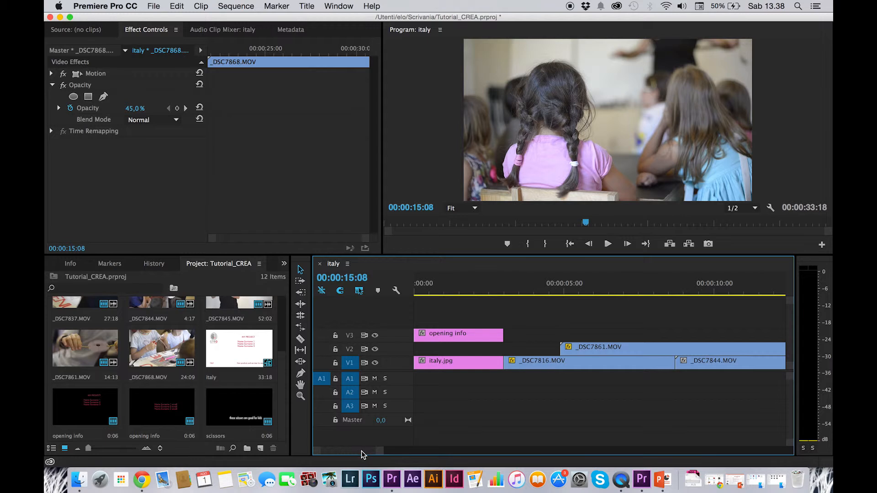
click(760, 480)
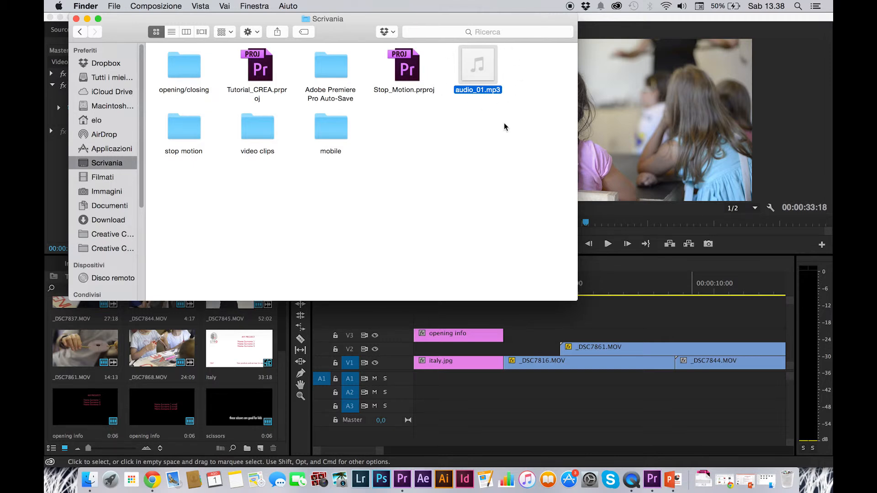
drag(348, 26, 336, 25)
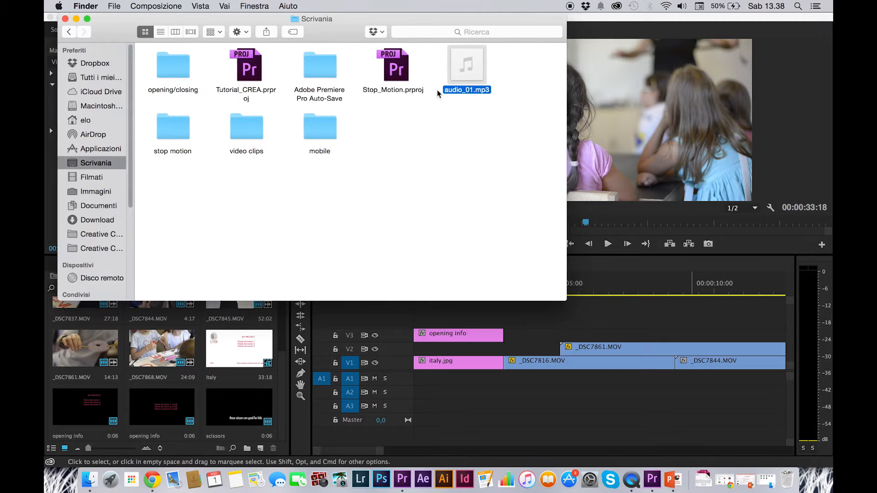
click(470, 120)
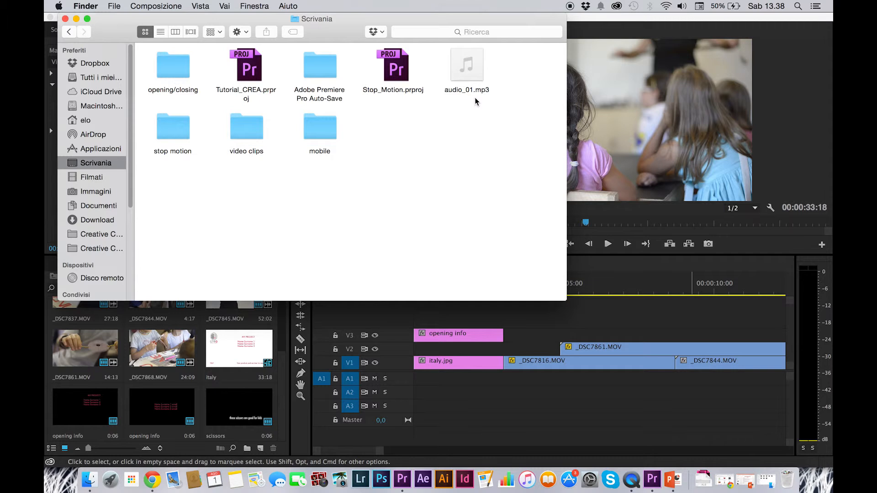
drag(498, 25, 504, 63)
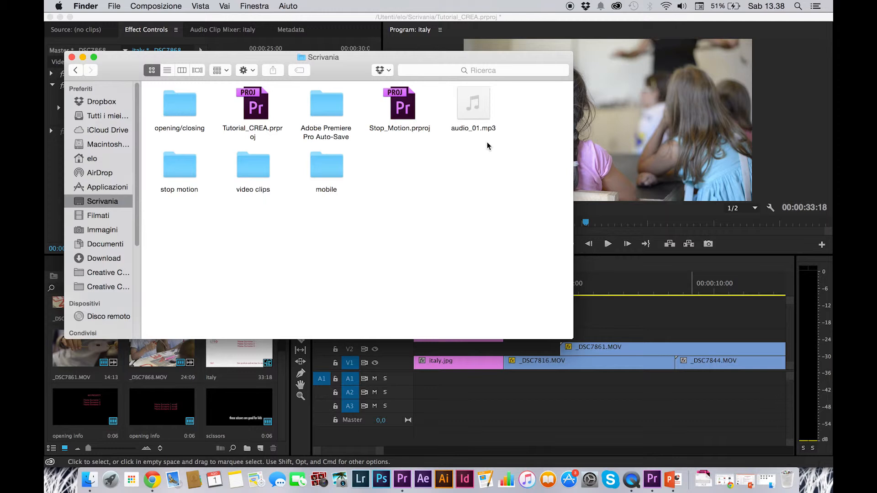
drag(473, 105, 273, 424)
drag(132, 74, 259, 24)
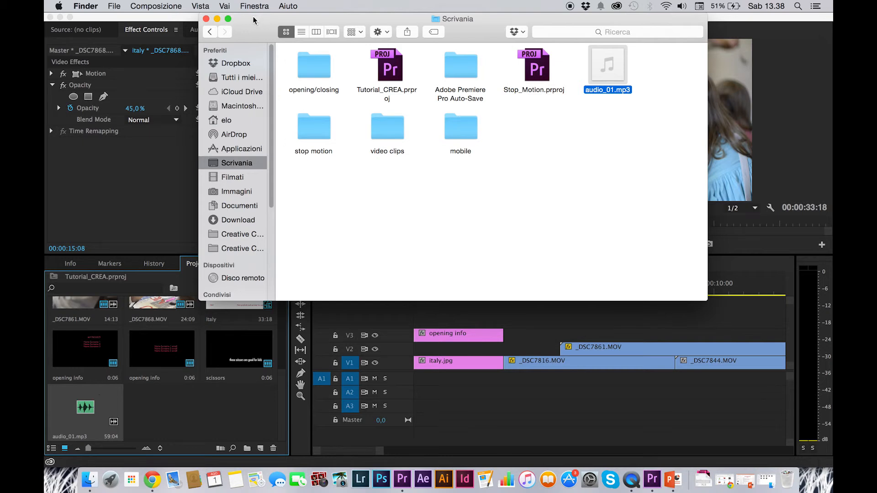
click(217, 18)
Place audio_01.mp3 on track A1 at the start of the sequence and play it from 00:00:00:00.
drag(79, 412, 438, 375)
click(417, 289)
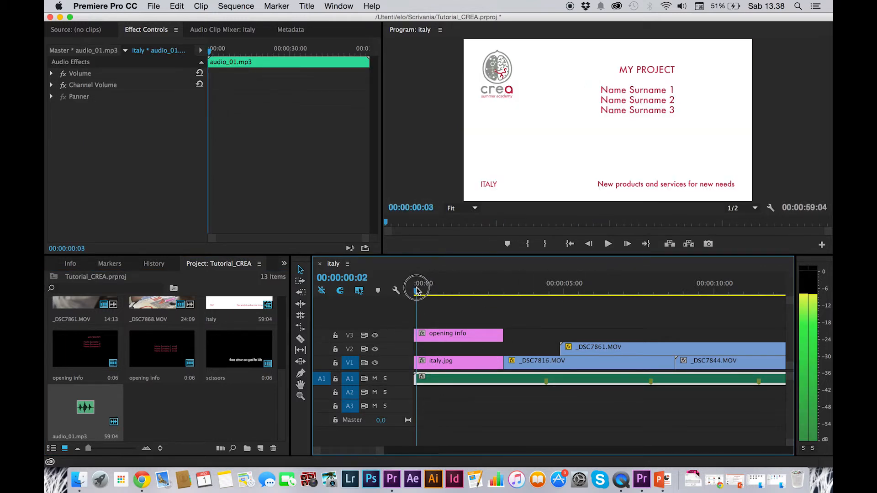
drag(416, 289, 414, 290)
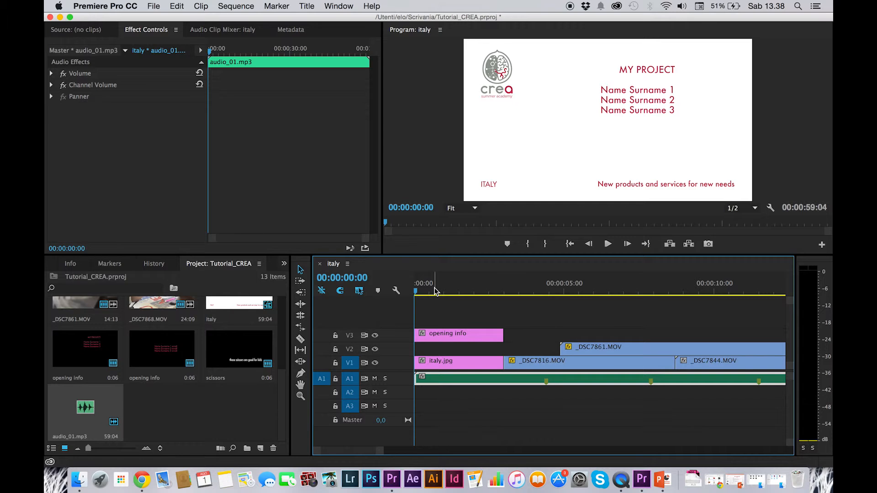
key(space)
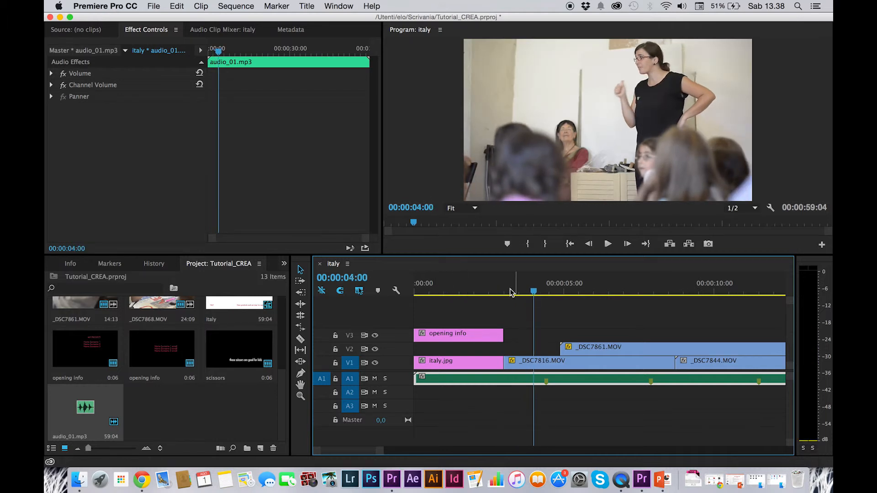
click(485, 289)
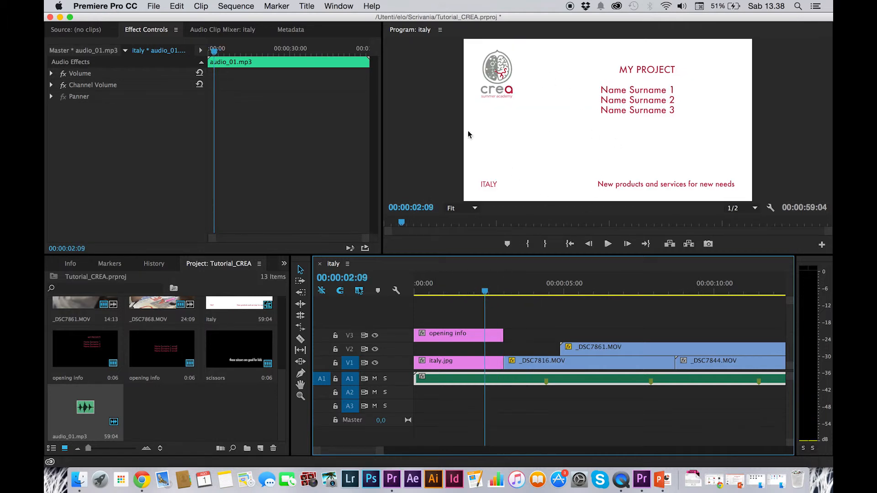
Move the audio clip so it starts together with _DSC7816.MOV, and play back the new beginning.
drag(442, 378, 530, 377)
key(space)
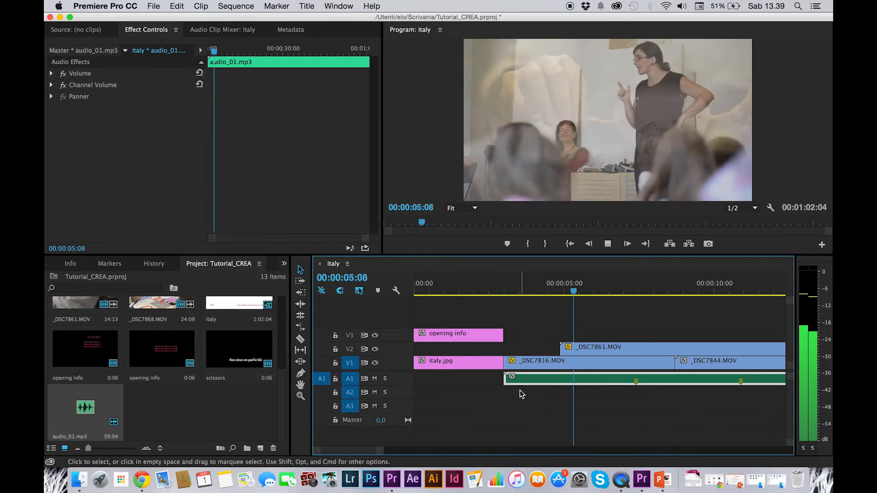
key(space)
Trim the audio's end to the end of _DSC7845.MOV and play back its transition into the closing title.
drag(382, 450, 494, 454)
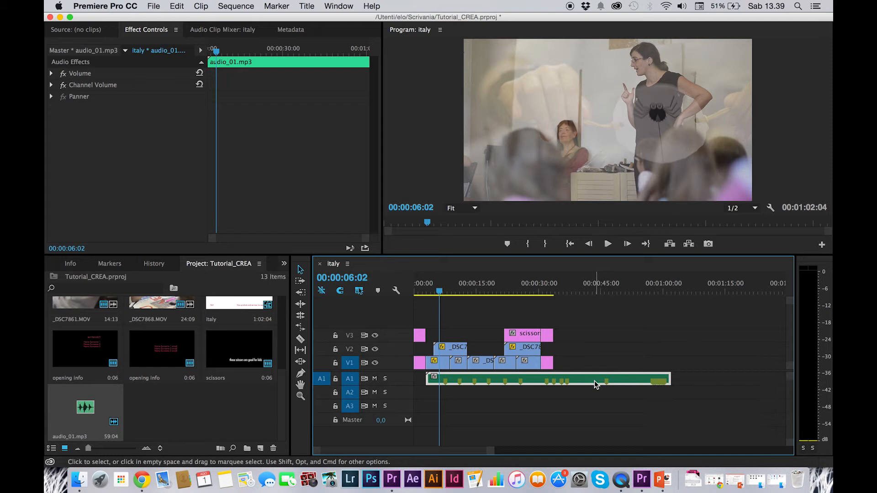
click(669, 378)
drag(669, 378, 539, 384)
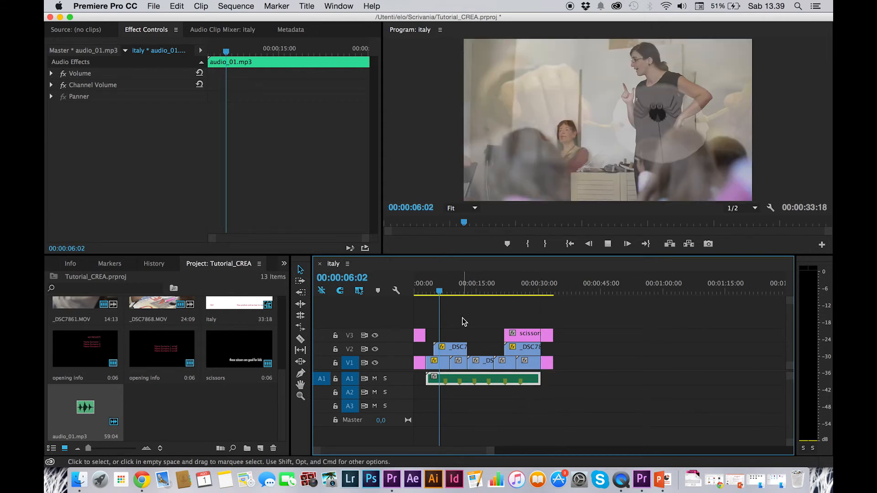
key(space)
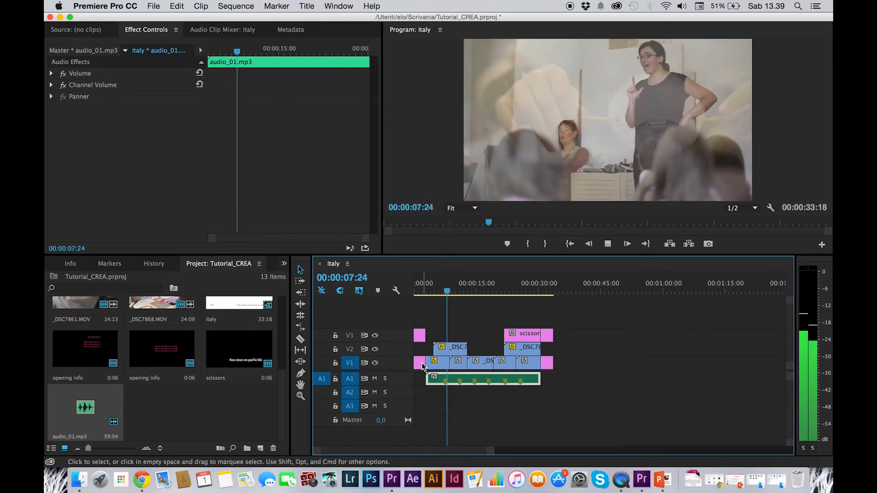
click(538, 289)
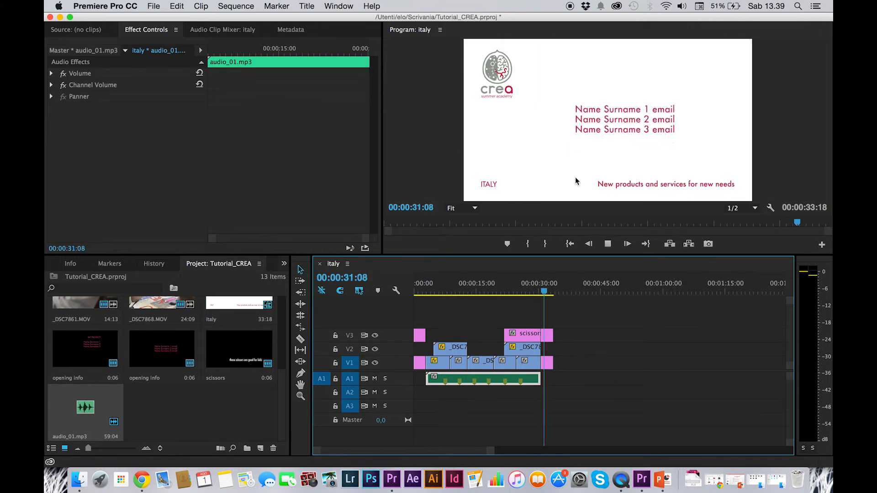
click(529, 285)
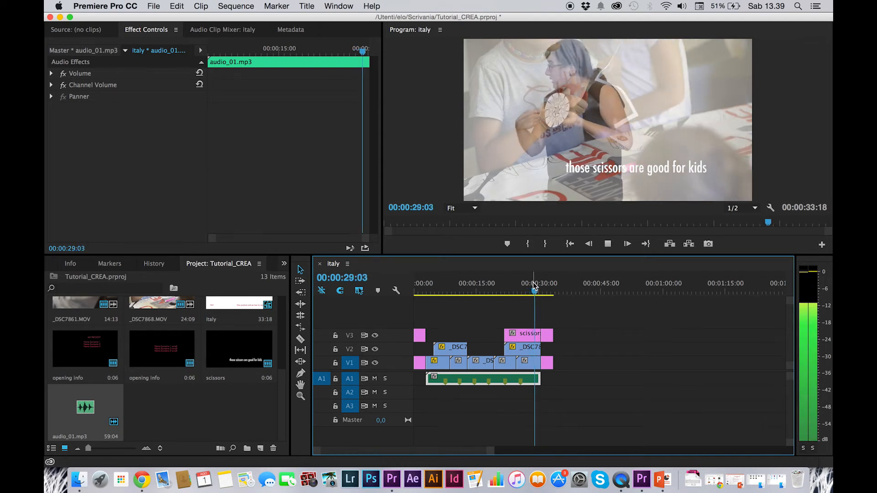
key(space)
Add a volume Level keyframe to the audio clip at 00:00:29:12, just before its end.
drag(489, 451, 515, 451)
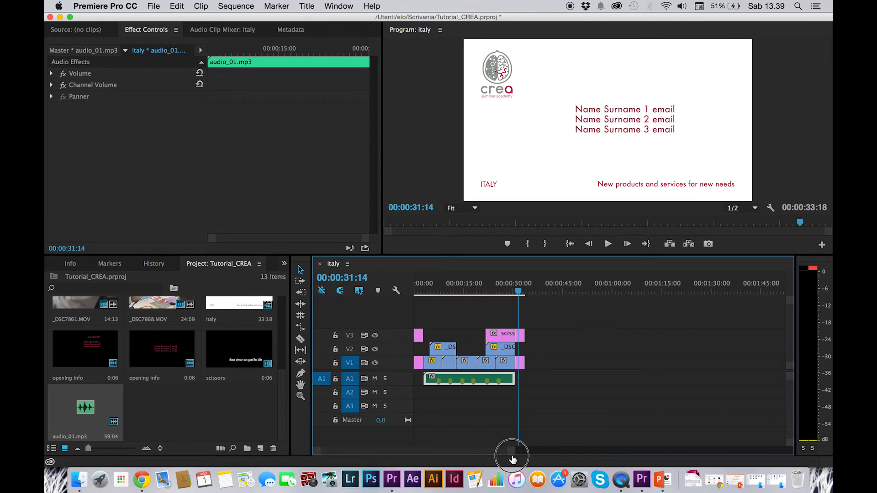
click(501, 286)
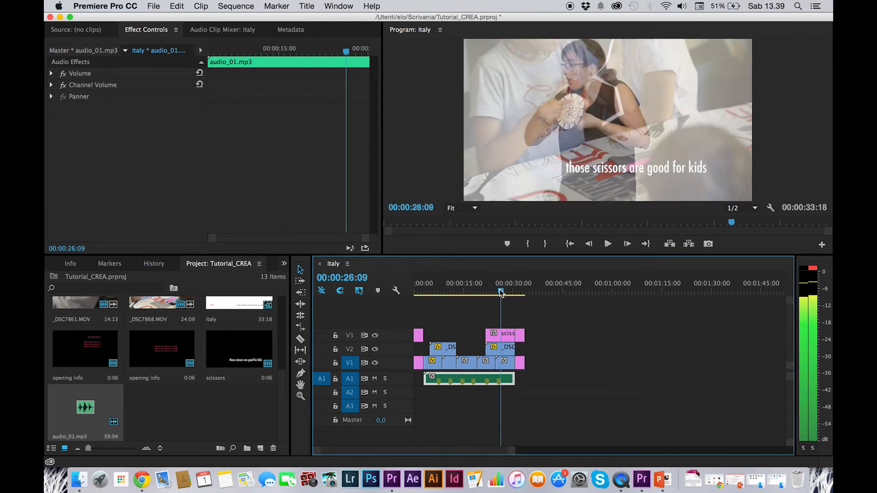
click(479, 381)
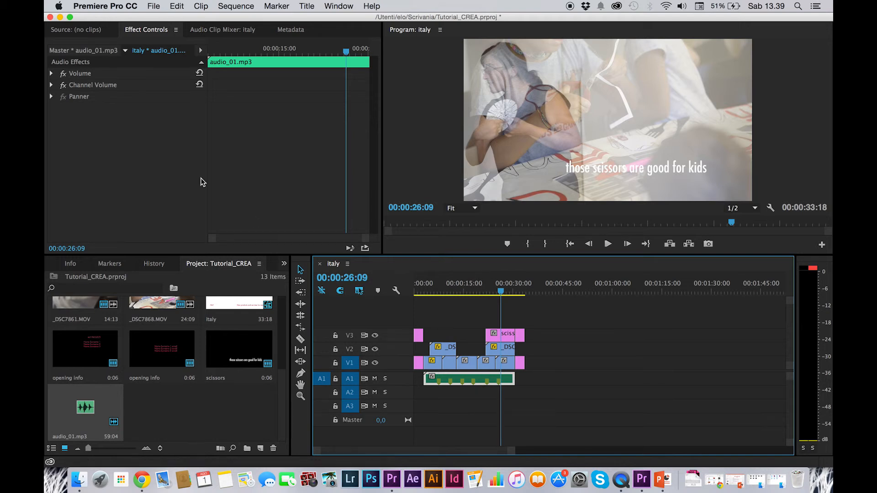
click(51, 74)
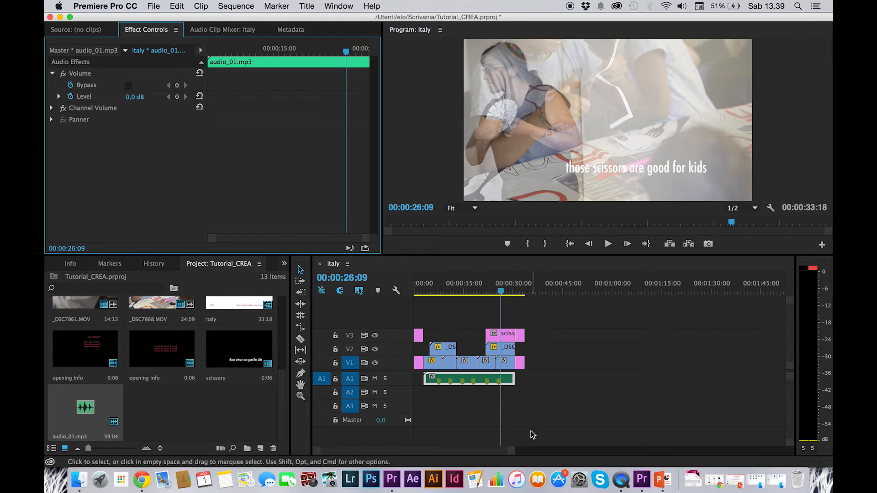
drag(503, 292, 514, 295)
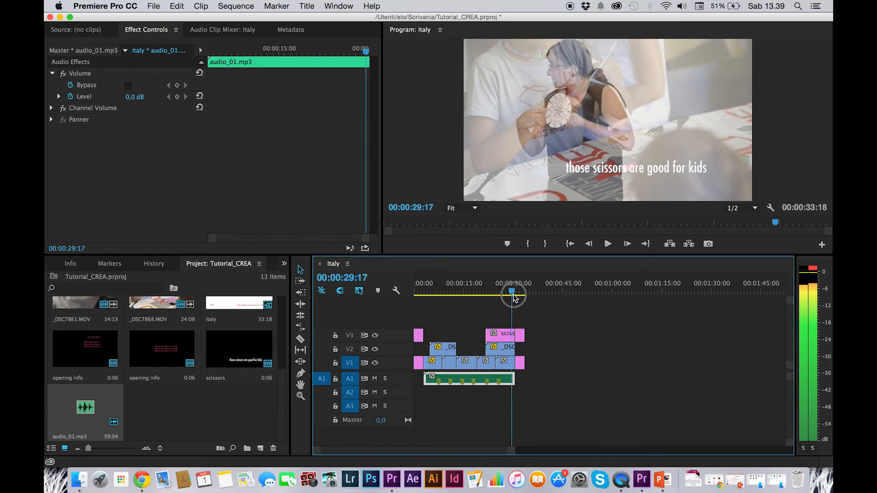
drag(513, 449, 446, 457)
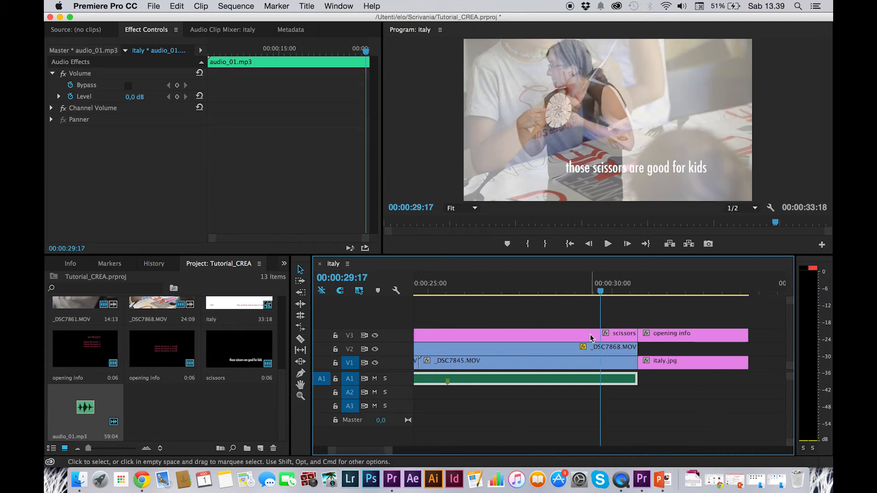
click(593, 293)
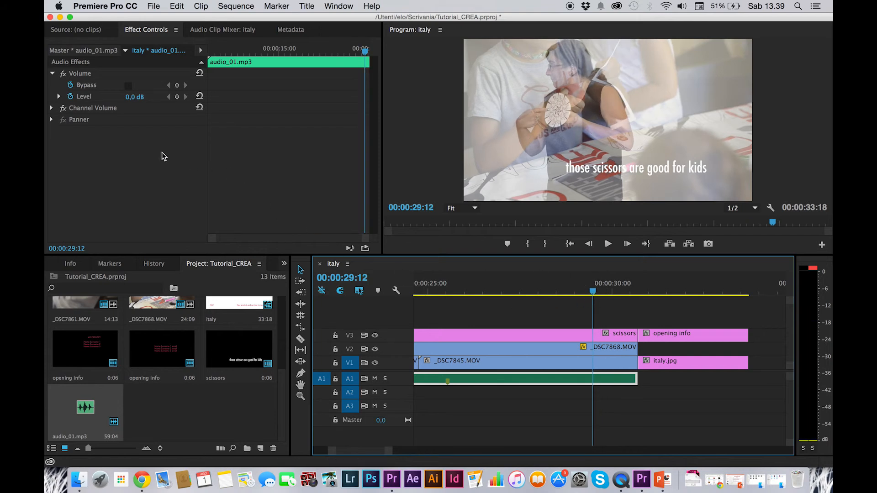
click(177, 97)
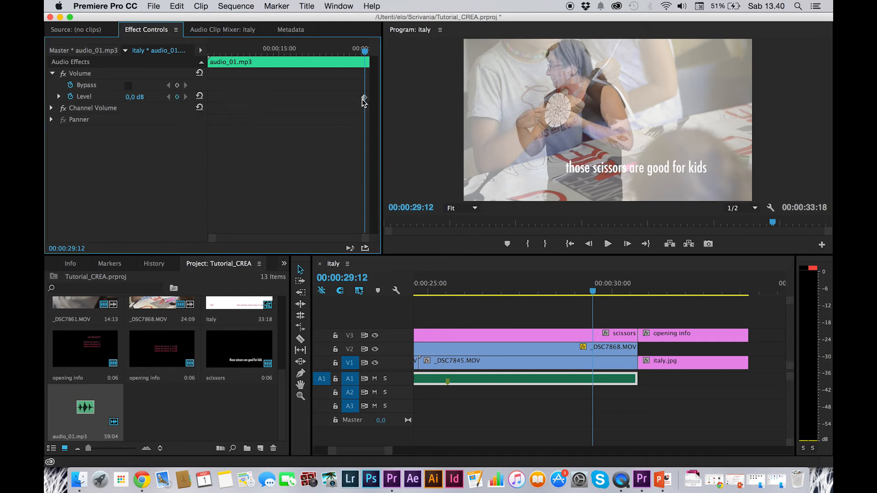
Lower the audio's volume Level to -287,5 dB at 00:00:31:00 and play back the fade-out.
drag(594, 294, 649, 299)
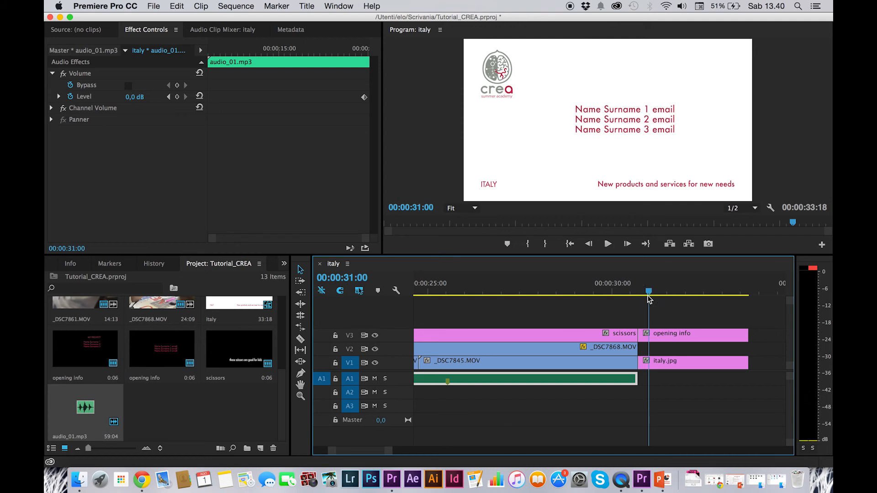
drag(134, 96, 155, 98)
drag(637, 290, 571, 290)
key(space)
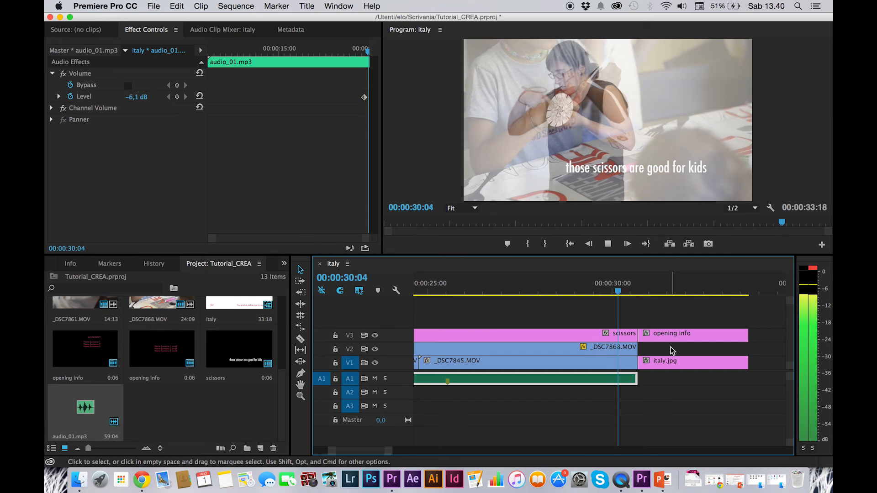
key(space)
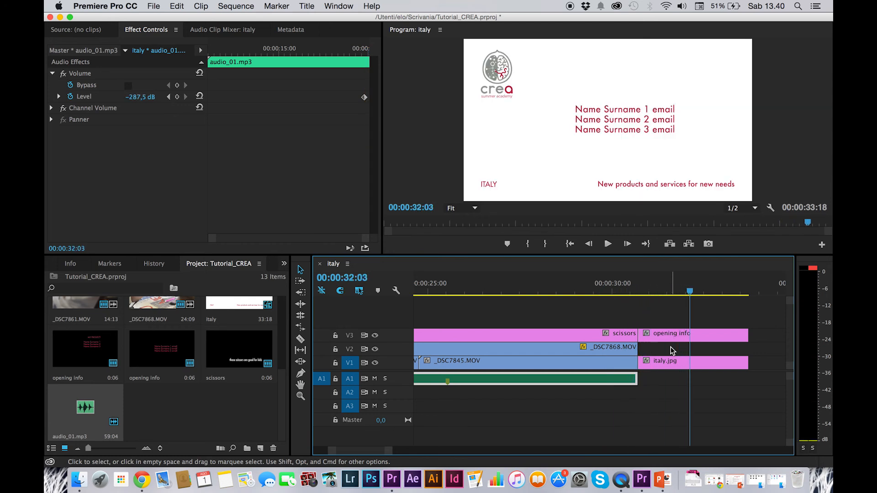